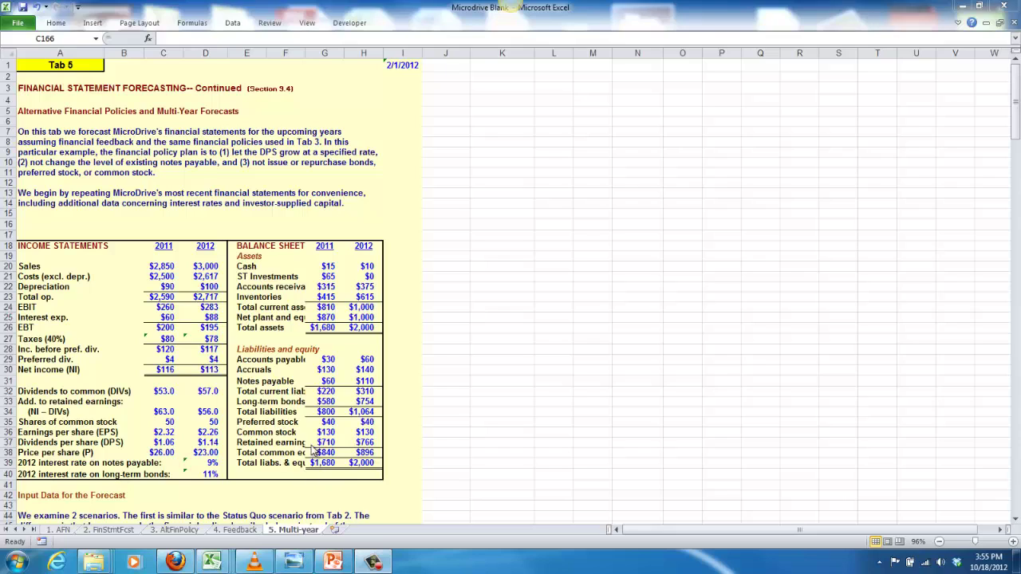
Step: Review the scenario inputs, key results and 2012–2017 operating ratios on the Multi-year sheet
scroll(227, 390, "down", 3)
scroll(227, 390, "down", 17)
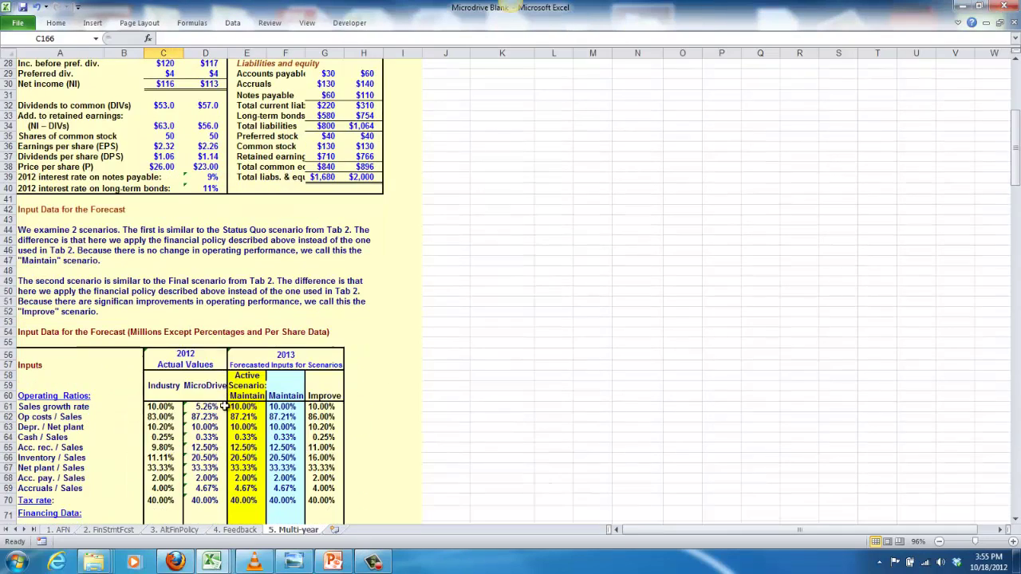
scroll(220, 403, "down", 3)
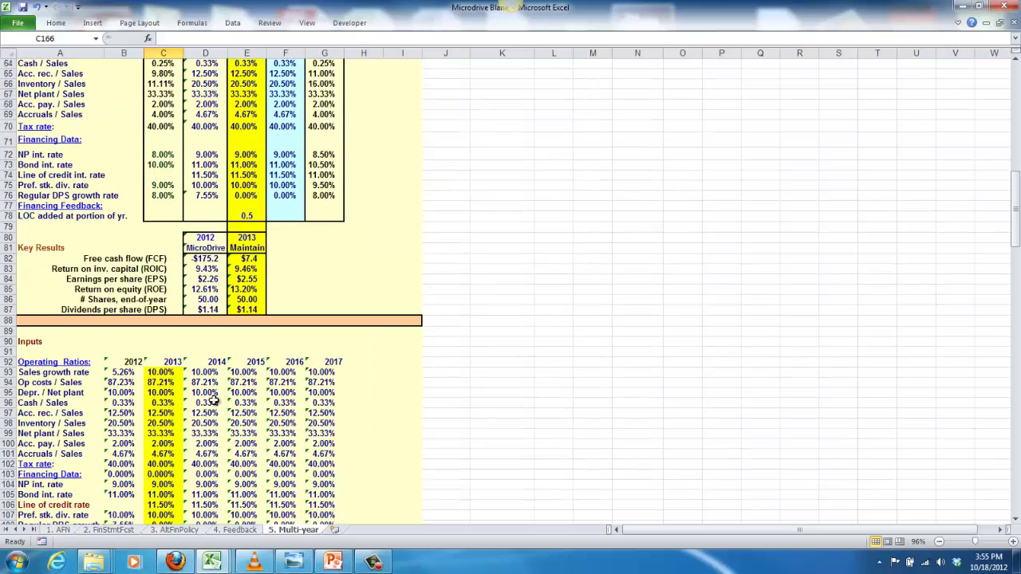
scroll(216, 405, "up", 8)
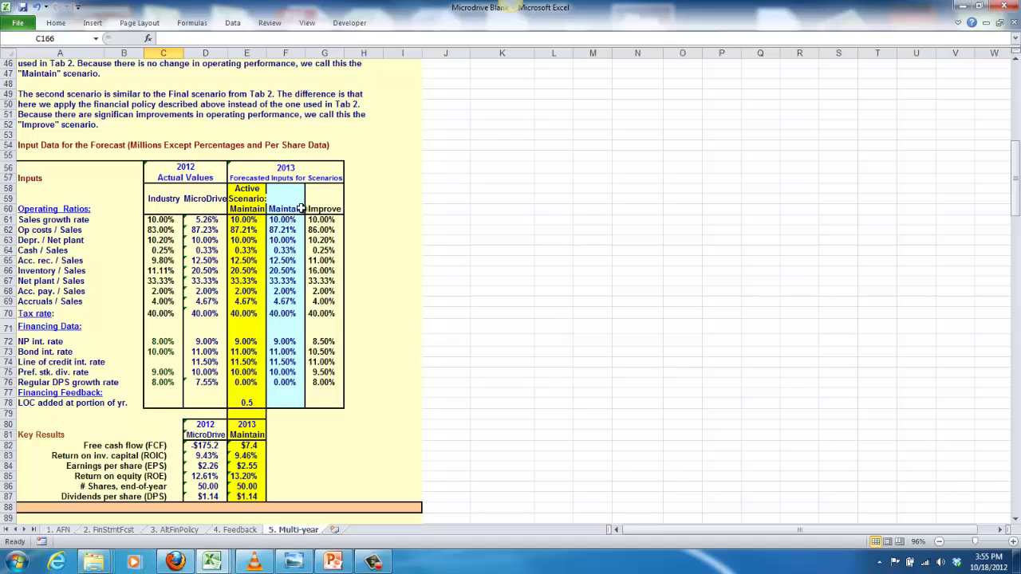
scroll(287, 349, "down", 11)
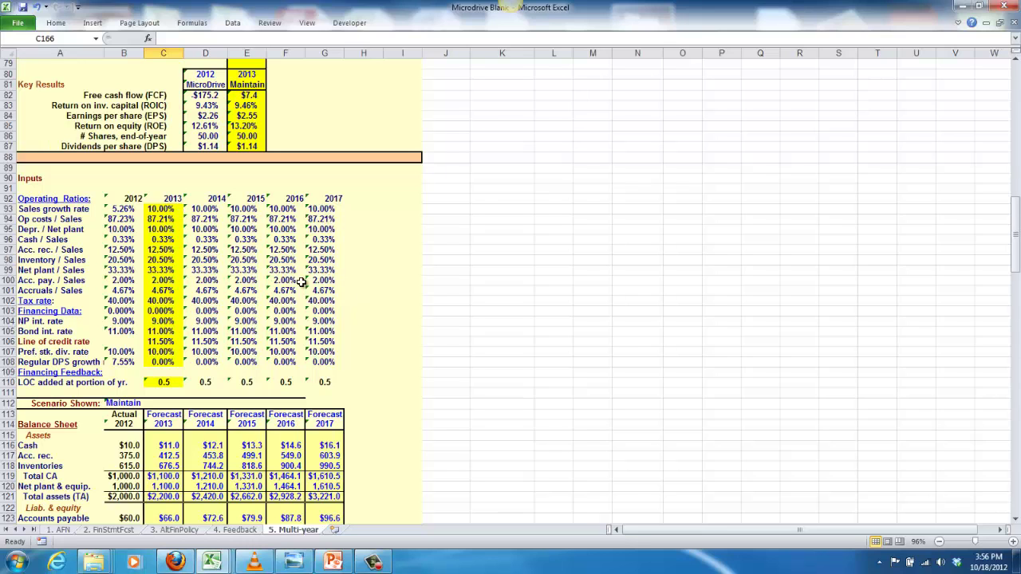
scroll(302, 282, "down", 3)
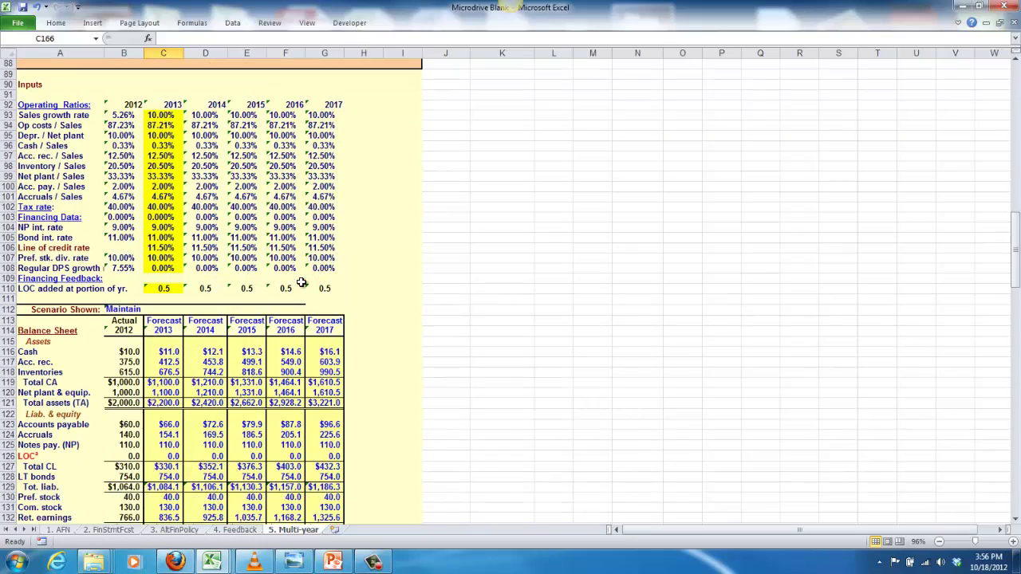
scroll(273, 287, "up", 3)
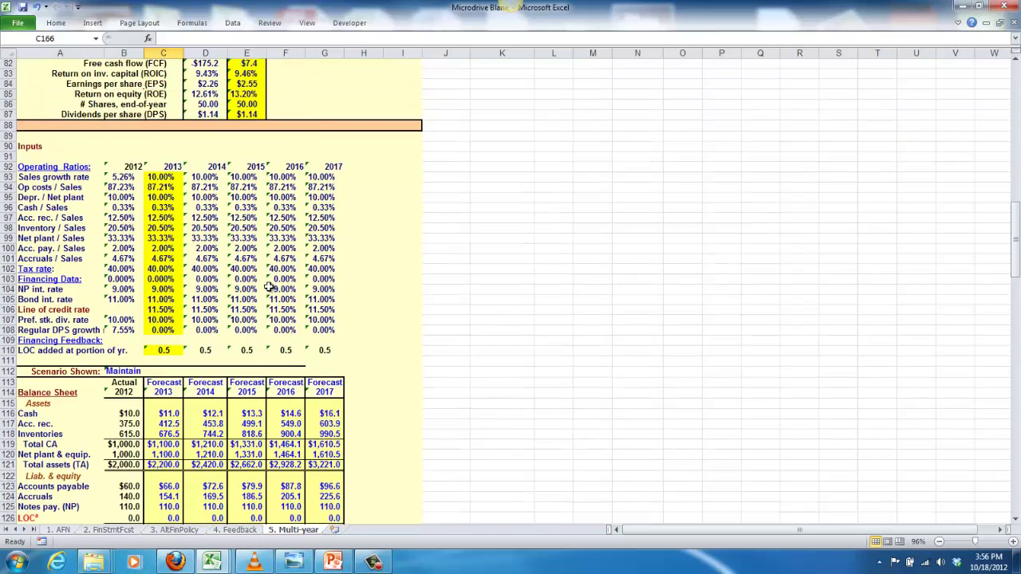
scroll(270, 287, "up", 2)
scroll(270, 289, "up", 16)
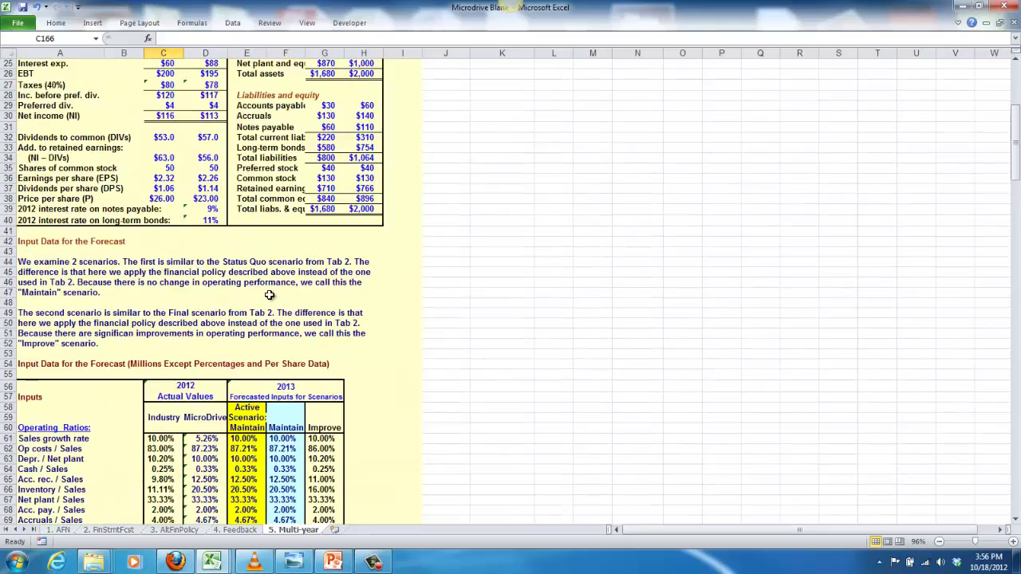
scroll(269, 294, "down", 1)
scroll(270, 294, "down", 14)
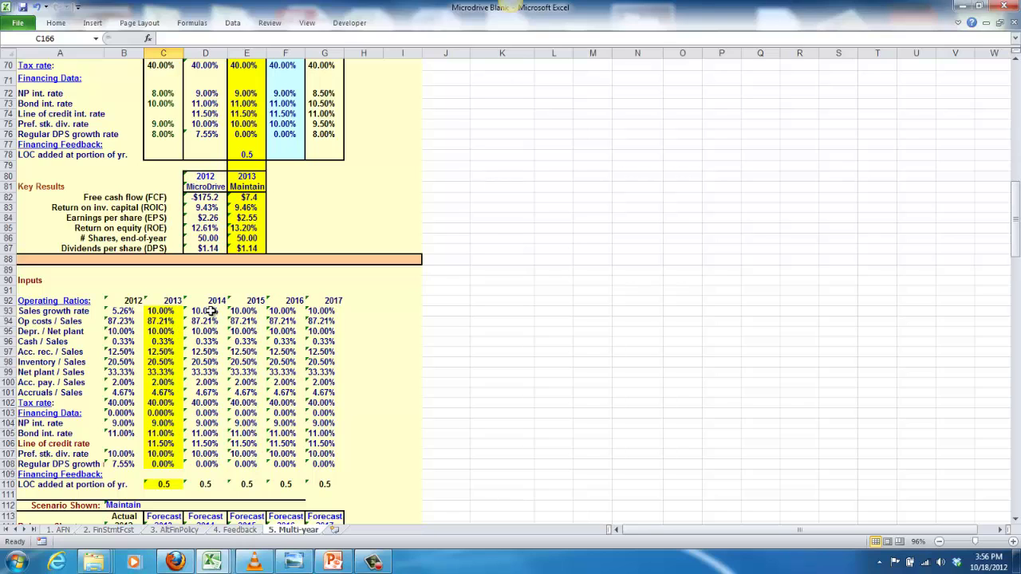
scroll(272, 406, "down", 4)
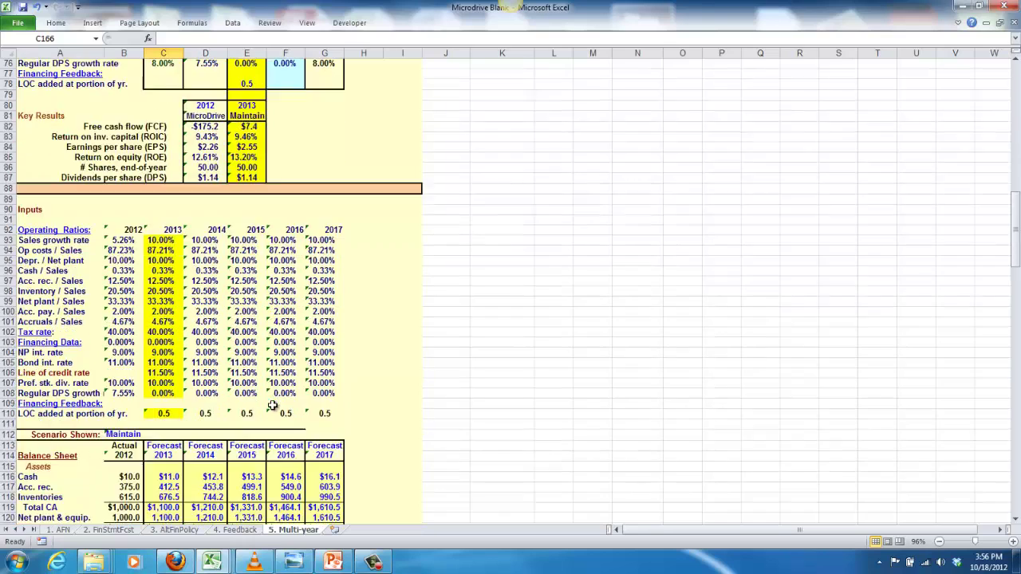
scroll(272, 407, "down", 6)
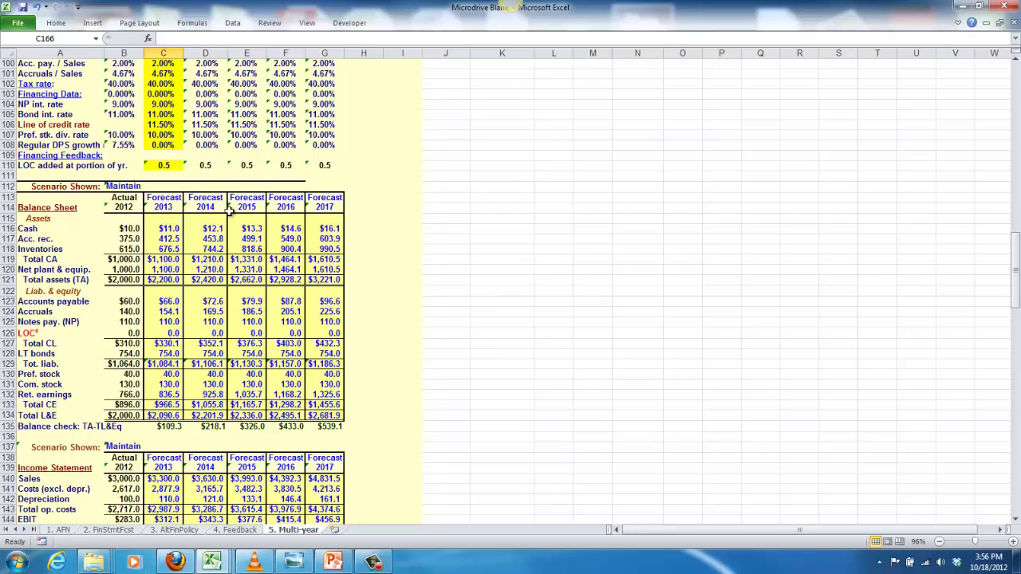
Step: Inspect the formulas behind the 2014 notes payable interest rate and the 2014 and 2015 operating costs-to-sales ratios
left_click(225, 109)
scroll(223, 118, "down", 4)
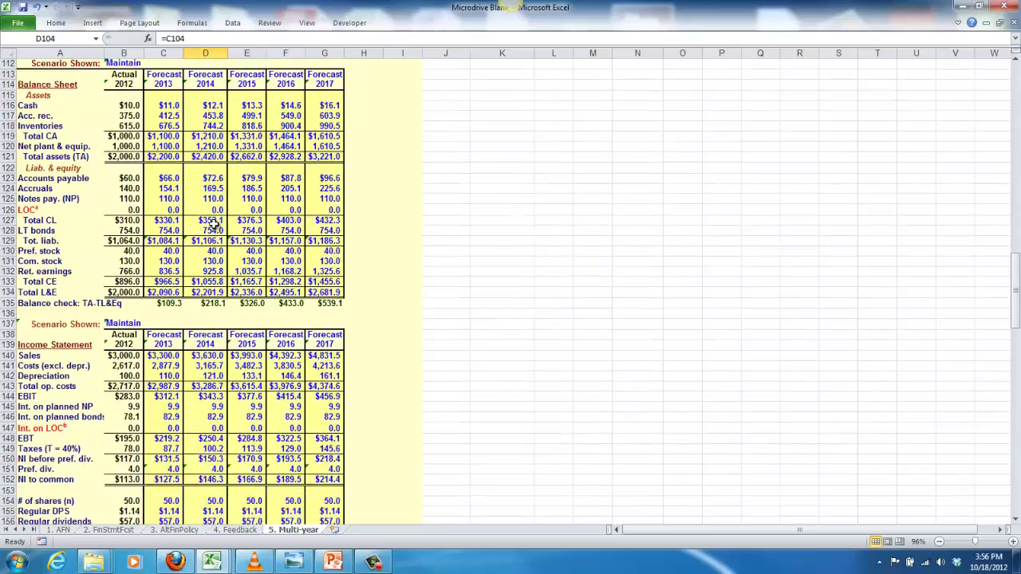
scroll(214, 225, "up", 6)
scroll(214, 226, "down", 6)
scroll(214, 225, "down", 1)
scroll(214, 225, "up", 3)
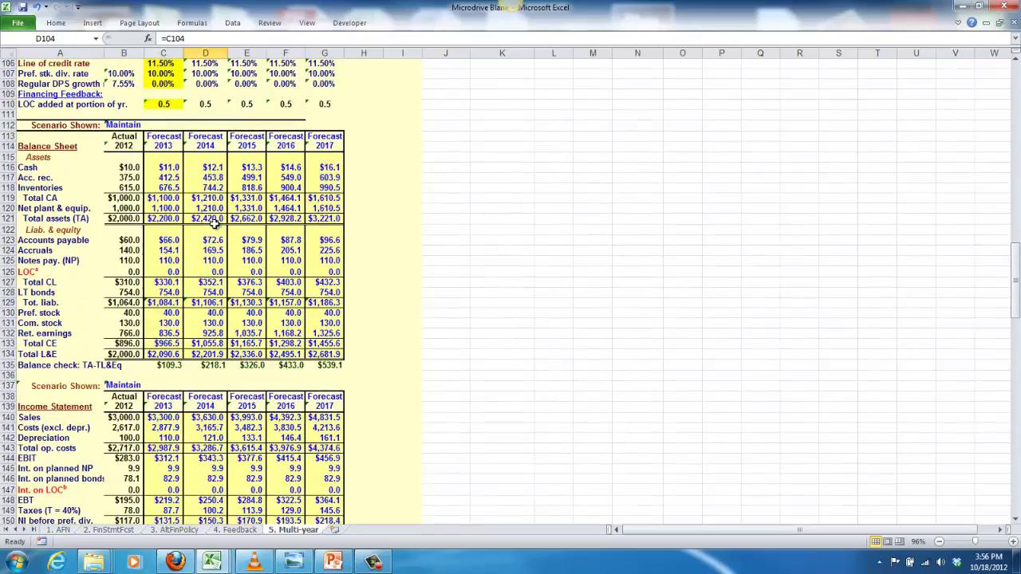
scroll(214, 226, "up", 8)
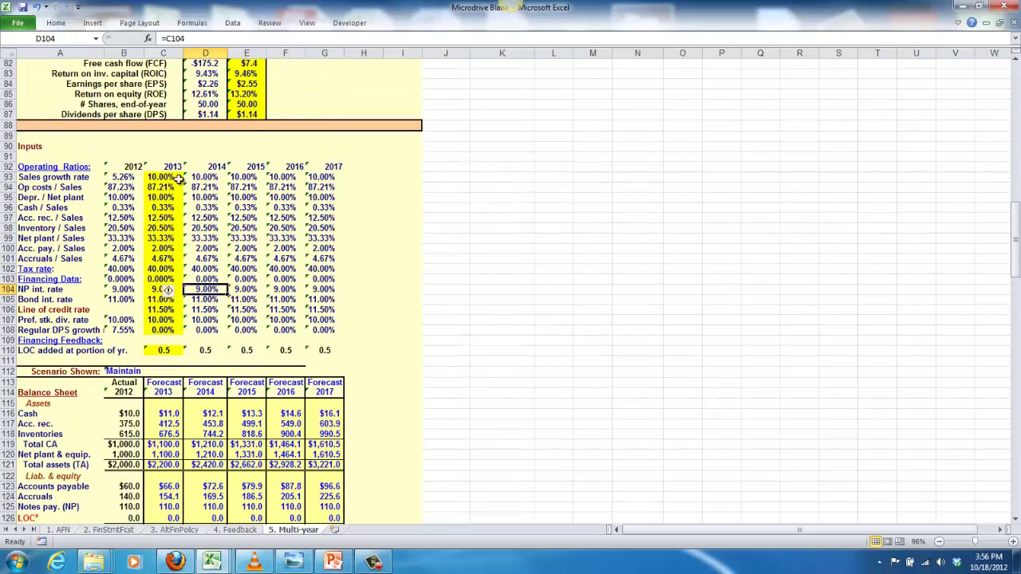
left_click(203, 189)
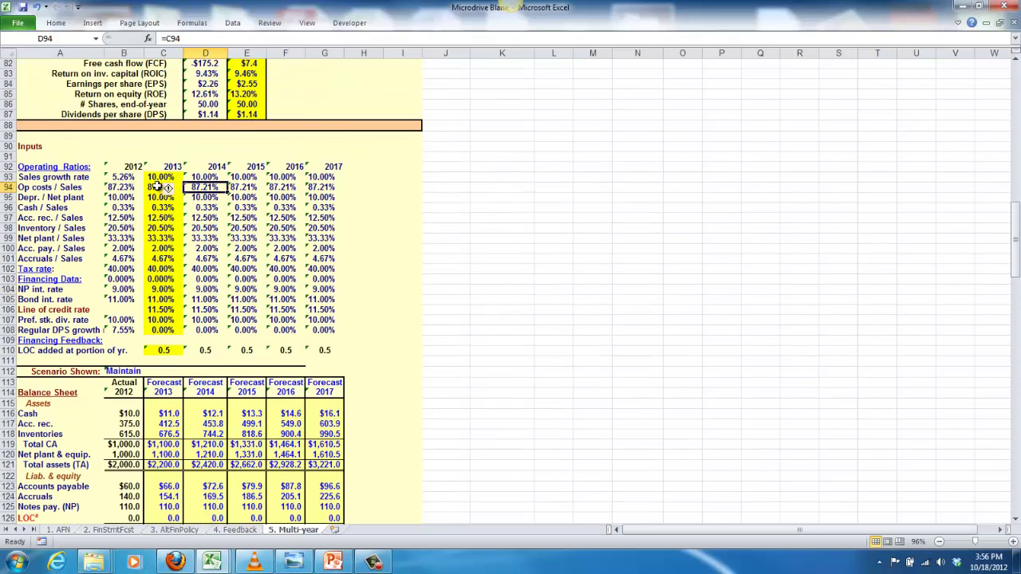
left_click(236, 189)
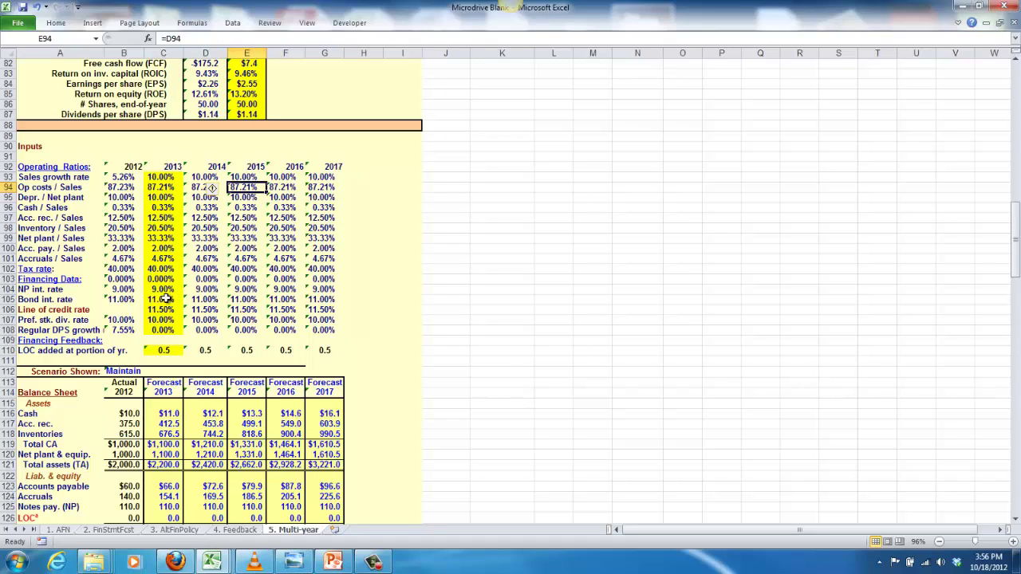
Step: Examine the forecast balance sheet, income statement, unadjusted AFN calculation rows and the notes beneath them
scroll(203, 244, "down", 6)
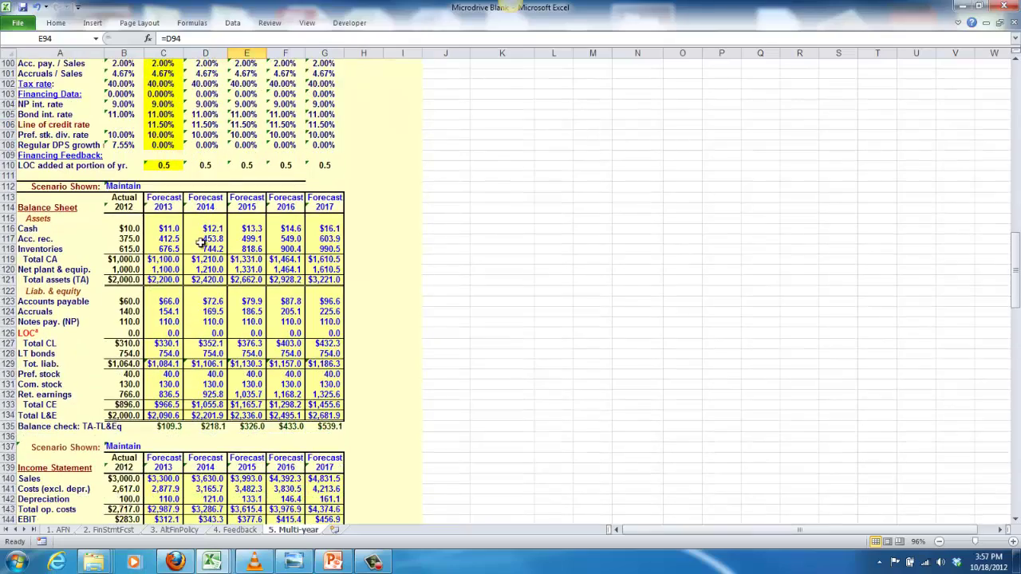
scroll(202, 242, "down", 15)
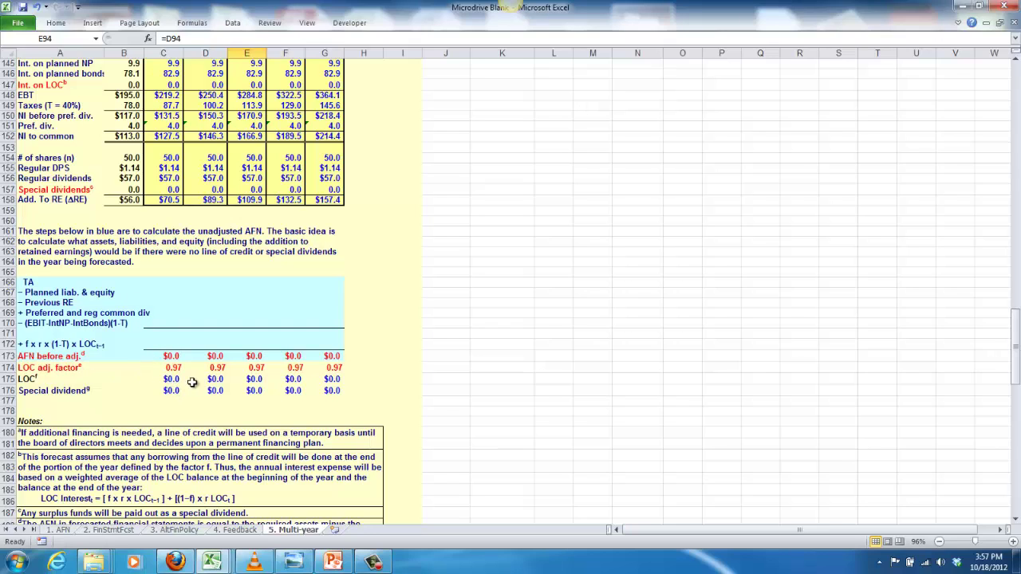
scroll(169, 373, "down", 3)
scroll(168, 373, "down", 1)
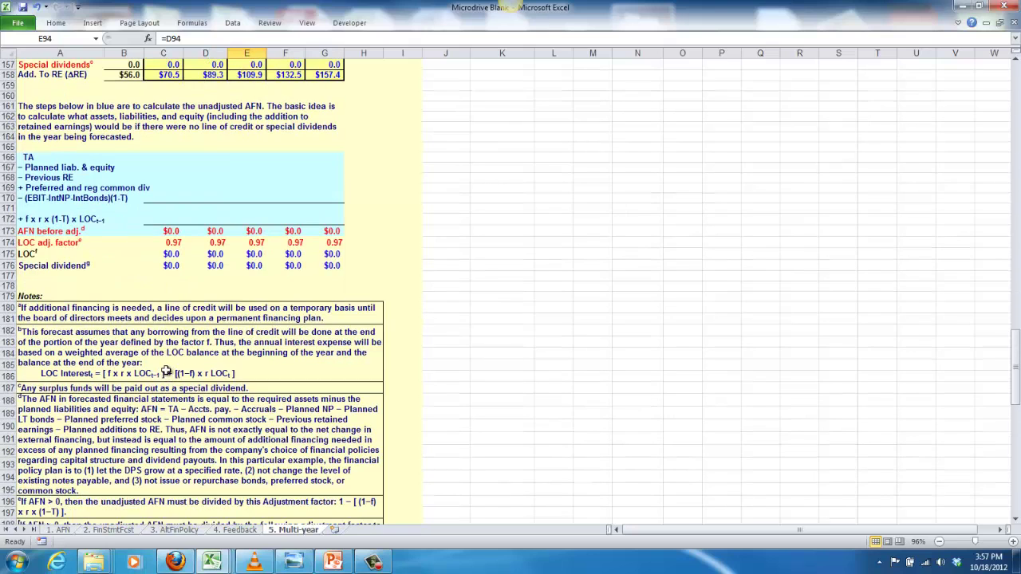
scroll(160, 358, "up", 5)
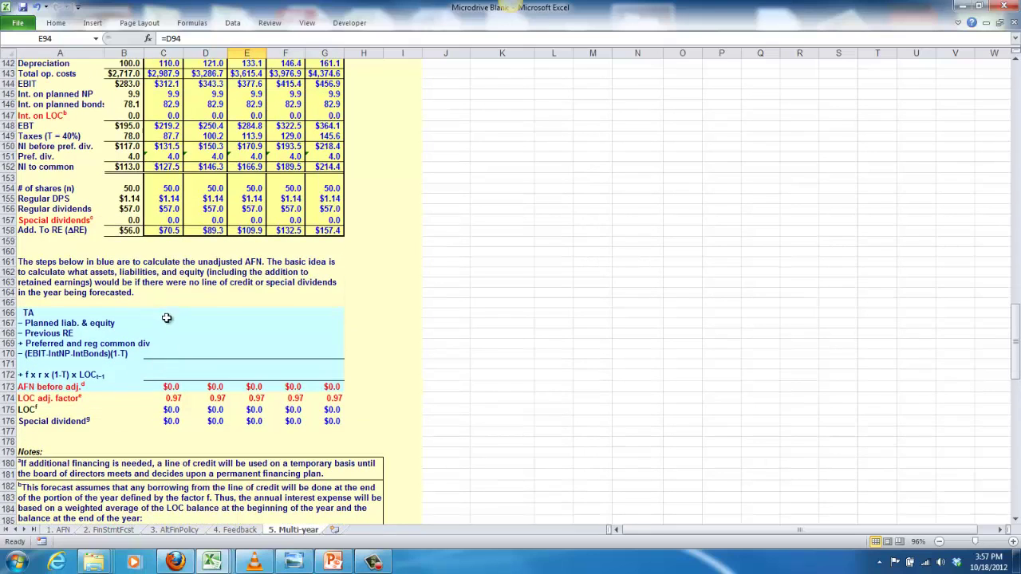
Step: Link the 2013 TA cell (C166) of the AFN calculation to the 2013 forecast total assets in C121
left_click(163, 314)
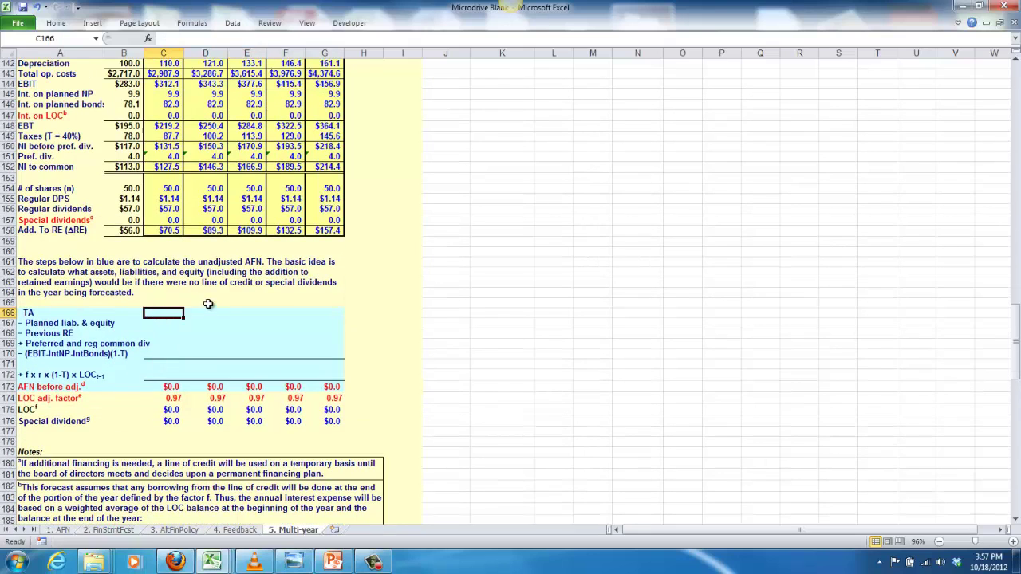
scroll(209, 306, "up", 14)
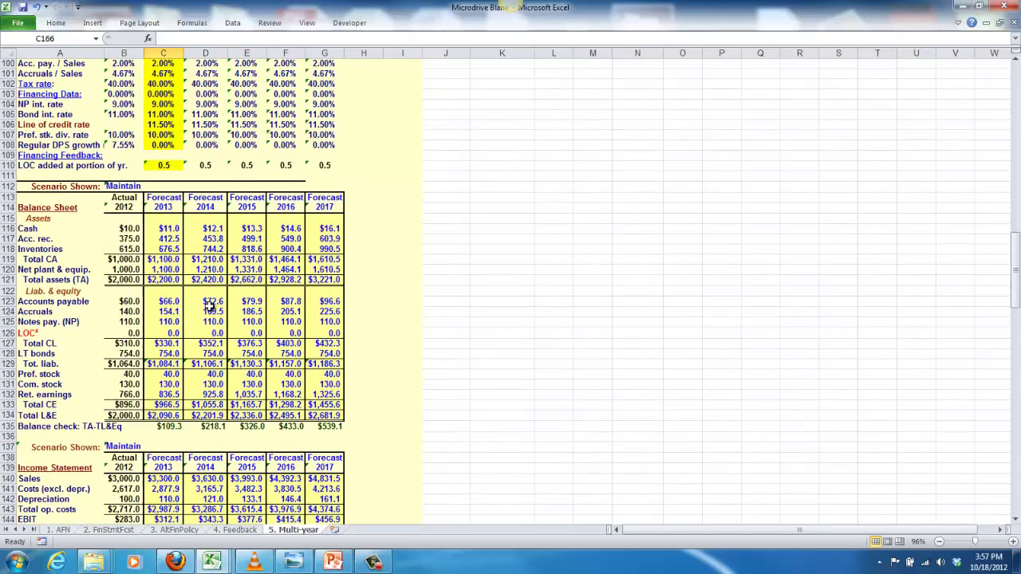
scroll(206, 265, "up", 5)
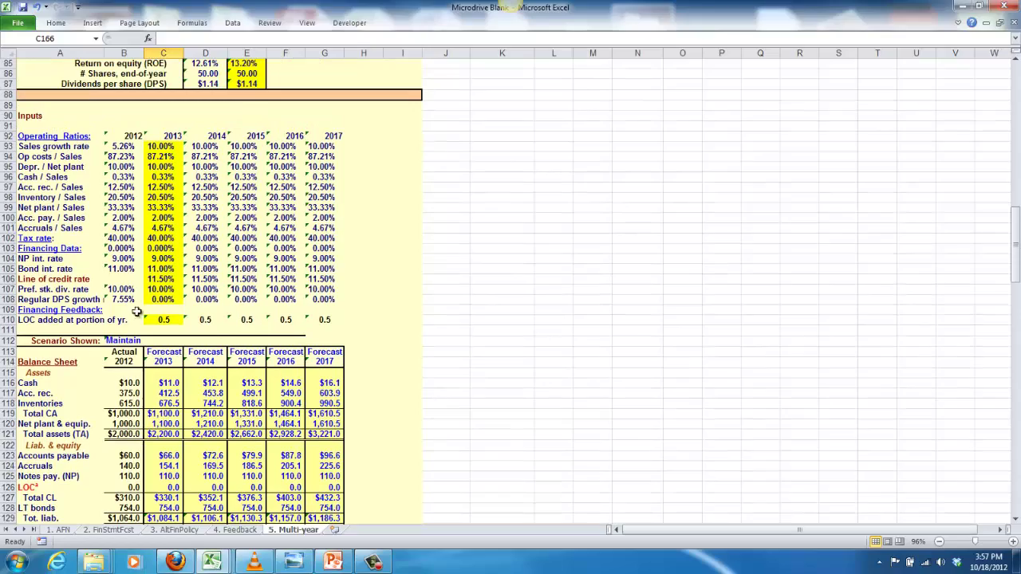
scroll(152, 287, "down", 13)
scroll(155, 295, "up", 2)
scroll(176, 289, "down", 4)
scroll(174, 289, "up", 7)
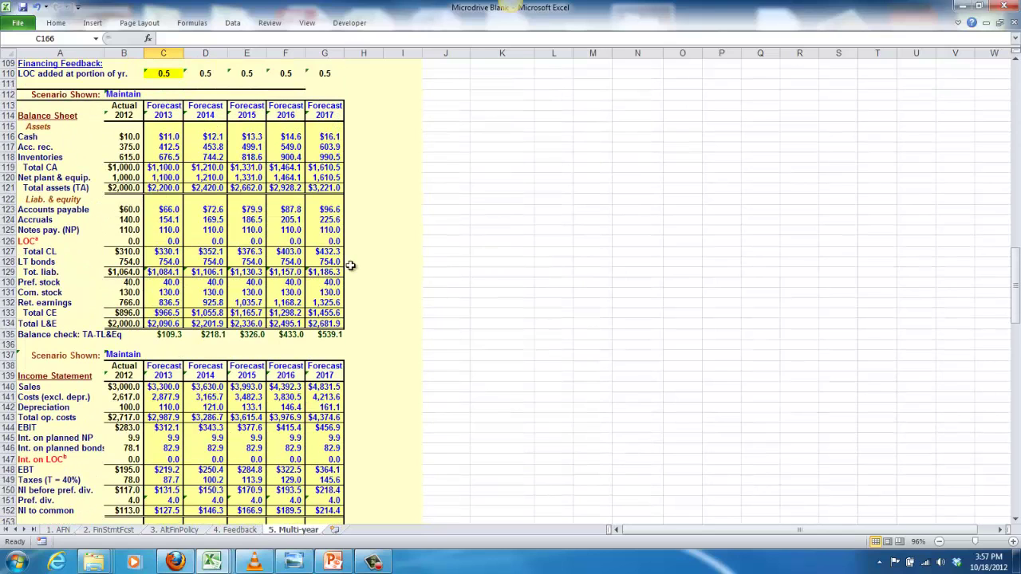
scroll(335, 268, "down", 12)
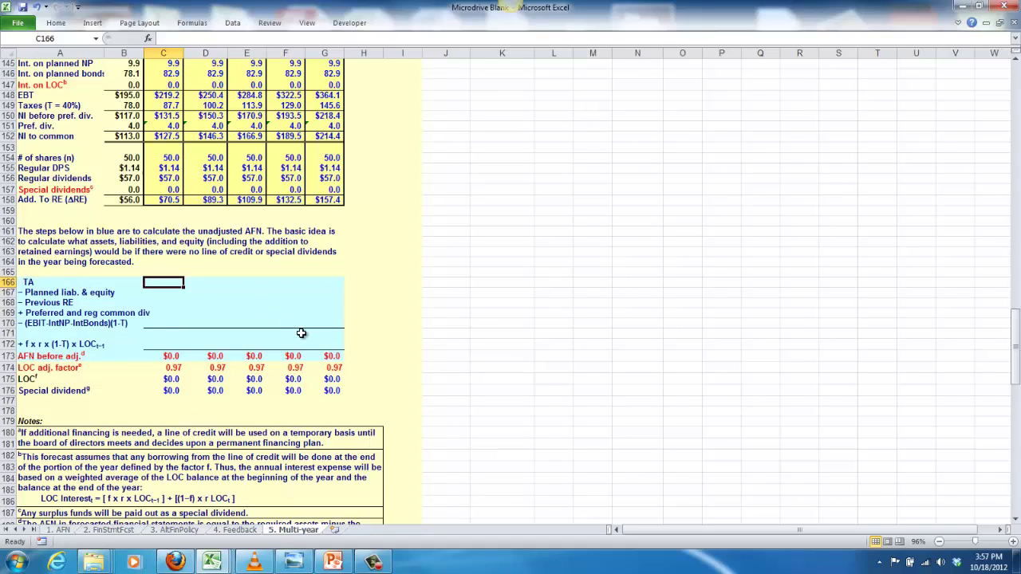
type("=")
scroll(283, 289, "up", 3)
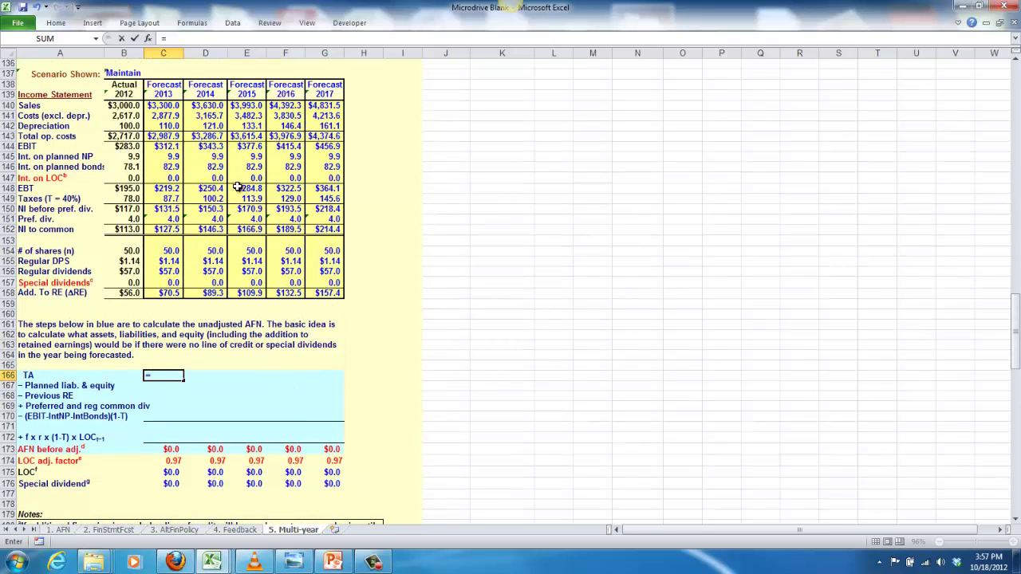
scroll(233, 223, "up", 7)
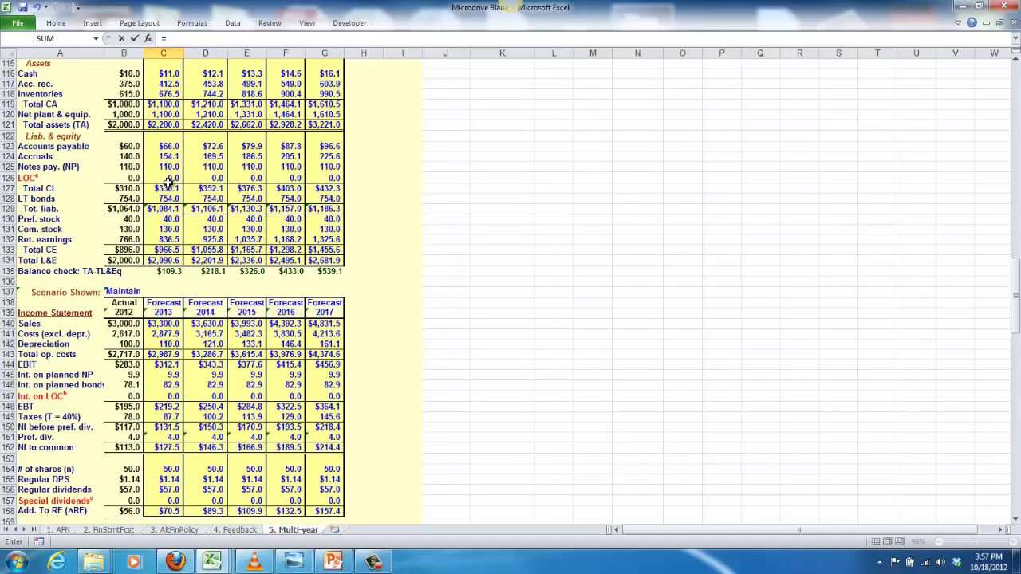
scroll(168, 177, "up", 2)
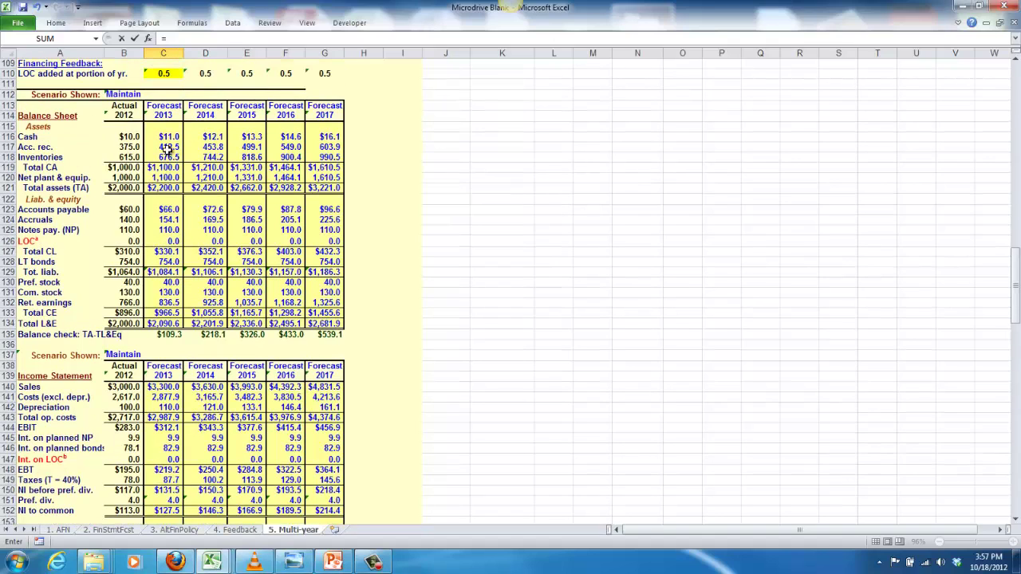
left_click(160, 189)
key("Return")
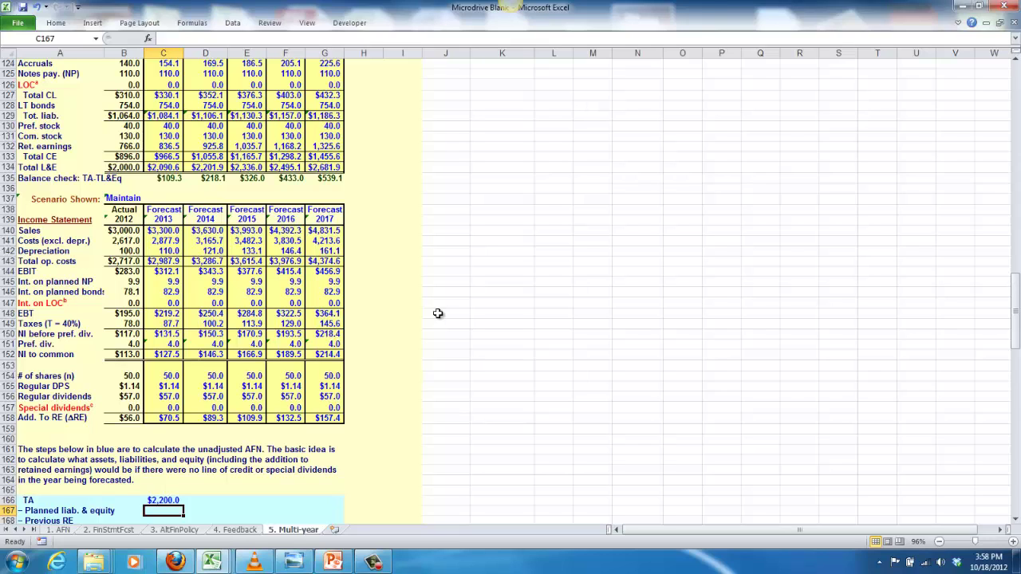
Step: Fill the 2013 planned liabilities and equity cell (C167) with the formula =C123+C124+C125+C128+C130+C131, leaving out the LOC and retained earnings
type("=")
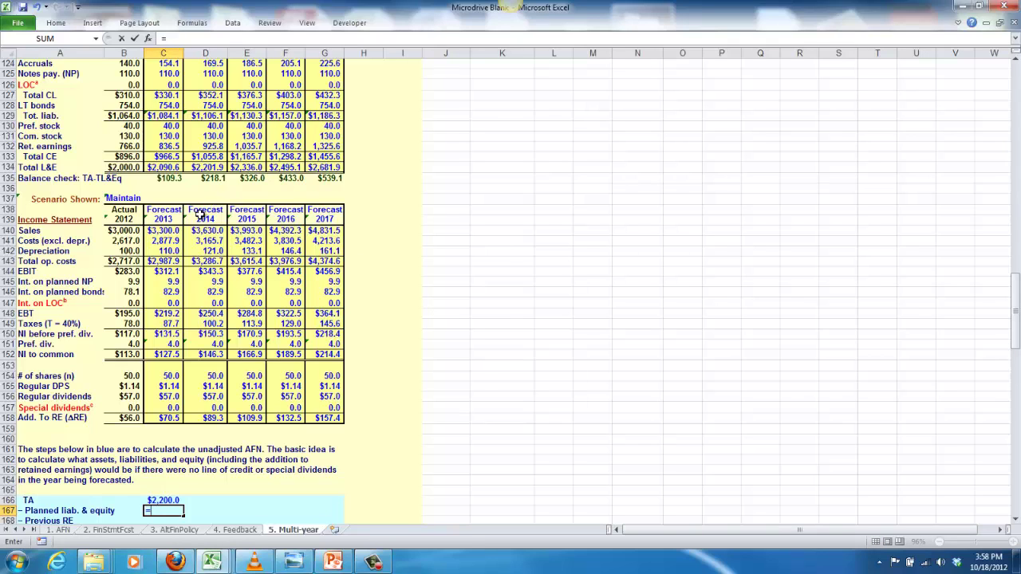
scroll(182, 199, "up", 5)
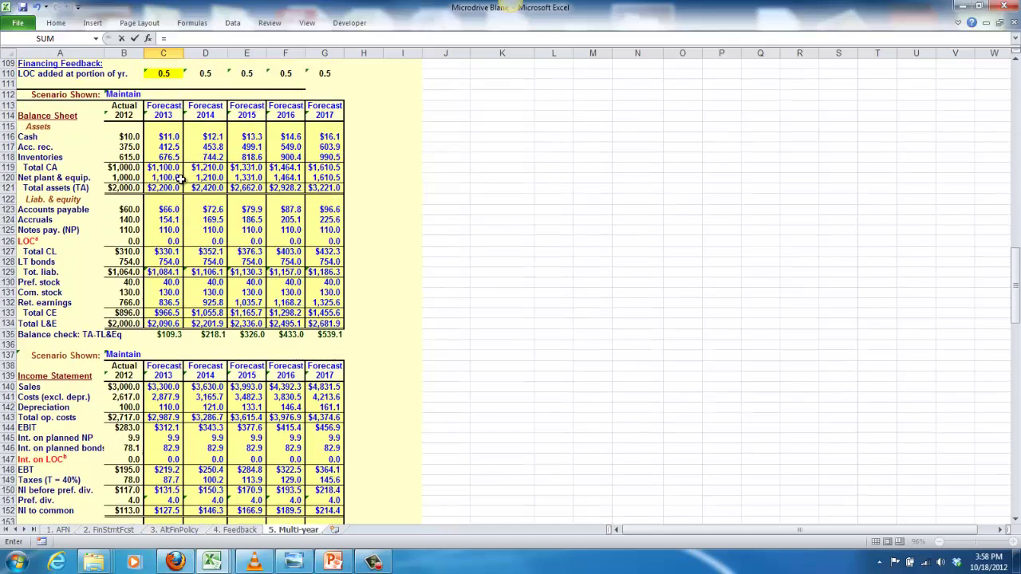
left_click(169, 209)
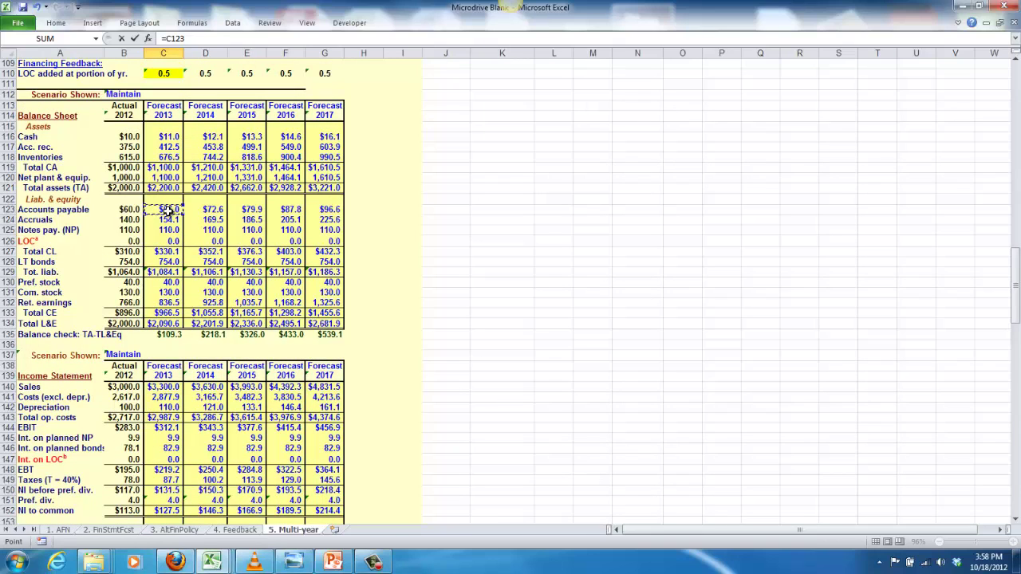
type("+")
left_click(169, 219)
type("+")
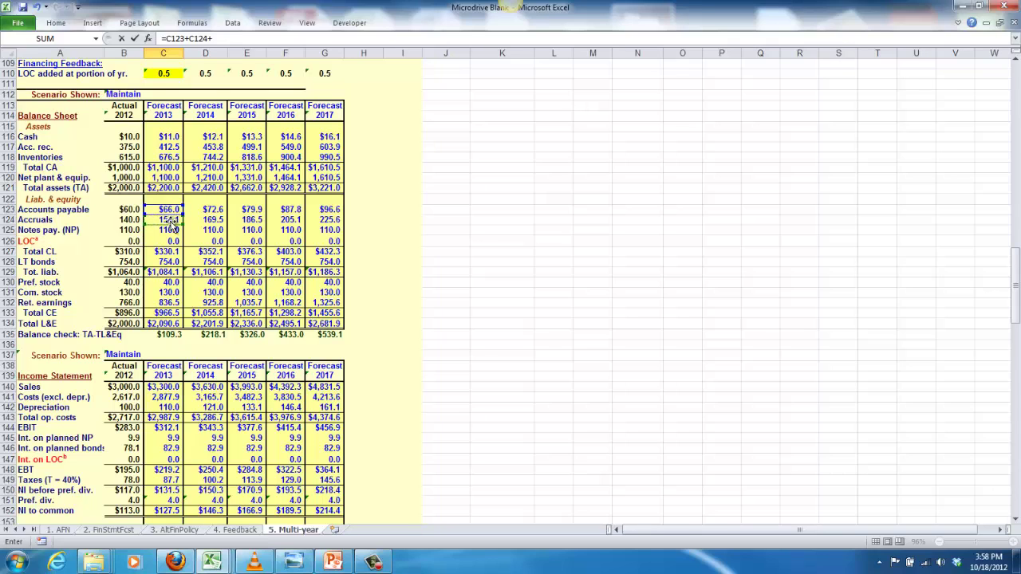
left_click(169, 229)
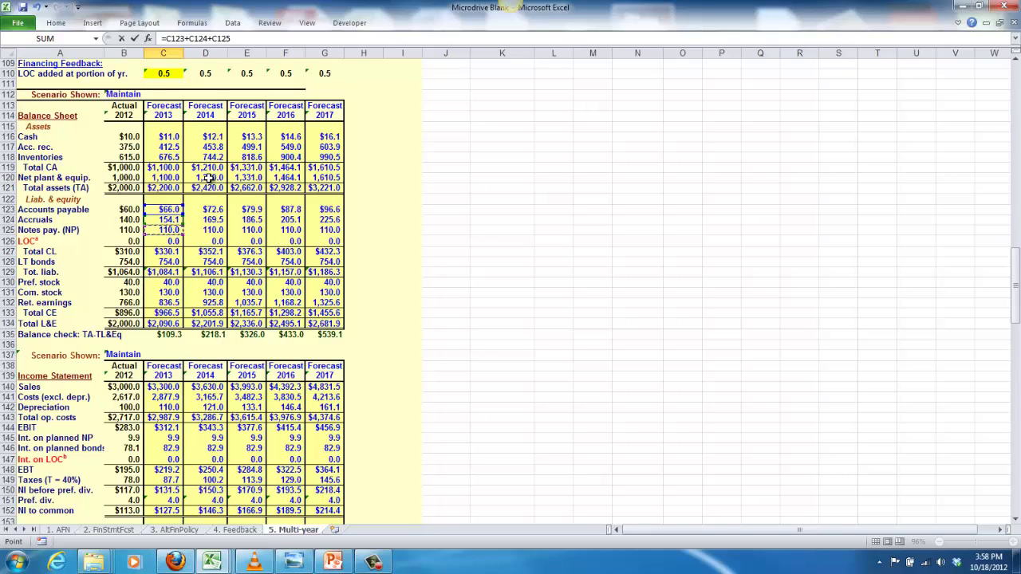
type("+")
left_click(165, 262)
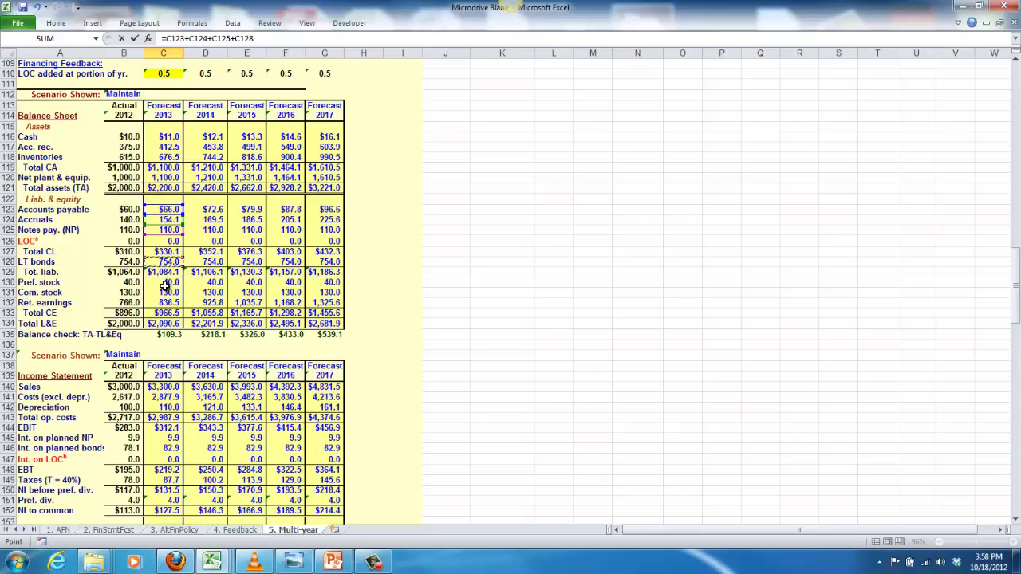
type("+")
left_click(165, 282)
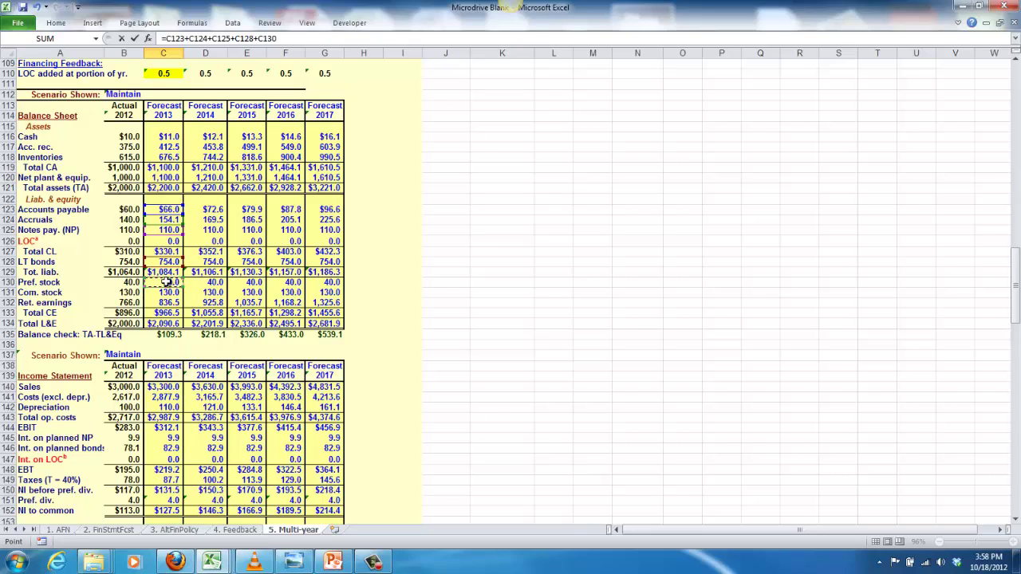
type("+")
left_click(165, 292)
key("Return")
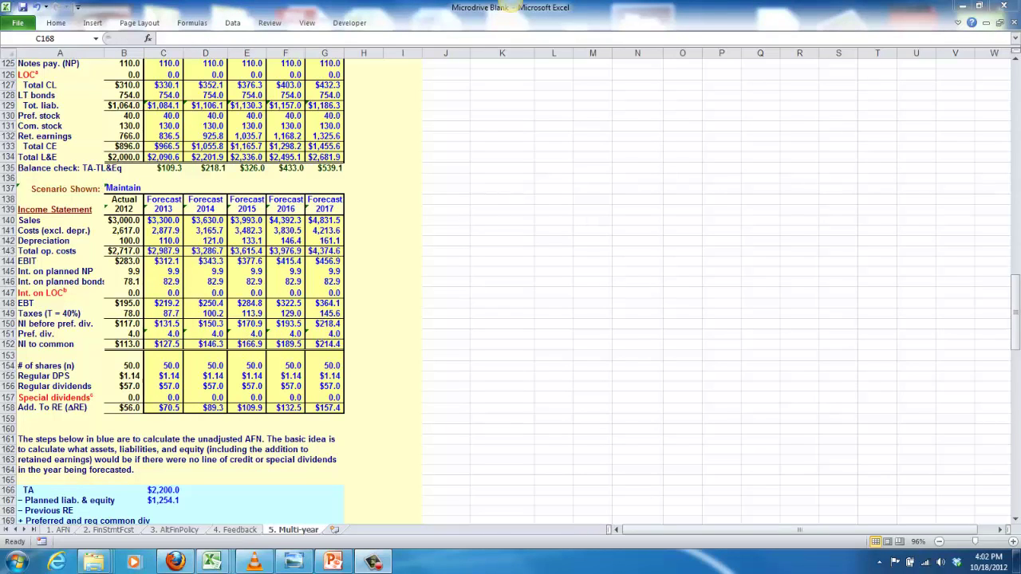
Step: Link the 2013 Previous RE cell (C168) to the actual 2012 retained earnings in B132
left_click(162, 511)
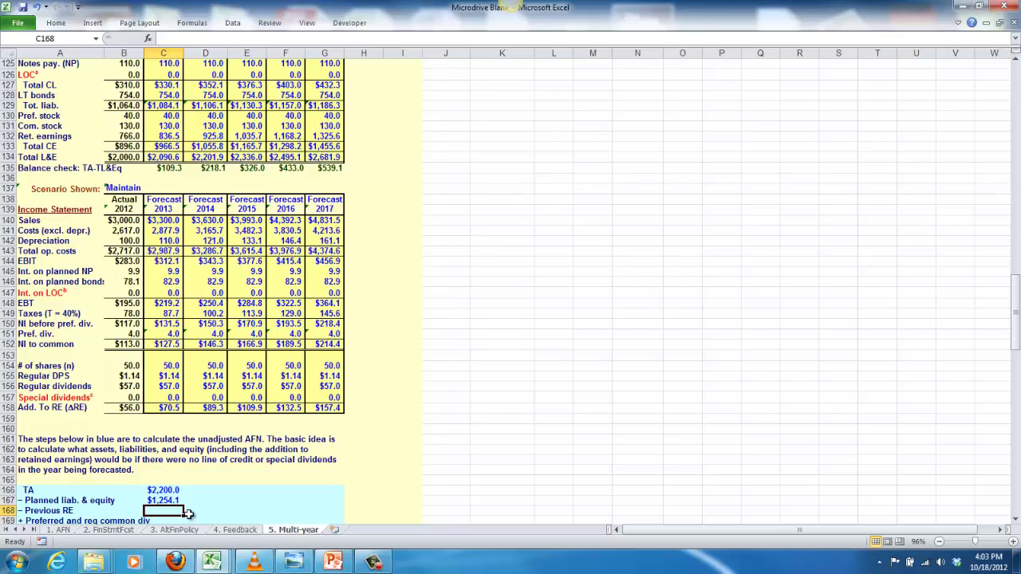
type("=")
key("Up")
key("Up")
key("Up")
key("Up")
key("Up")
key("Up")
key("Up")
key("Up")
key("Up")
key("Up")
key("Up")
key("Up")
key("Up")
key("Up")
key("Up")
key("Up")
key("Up")
key("Up")
key("Up")
key("Up")
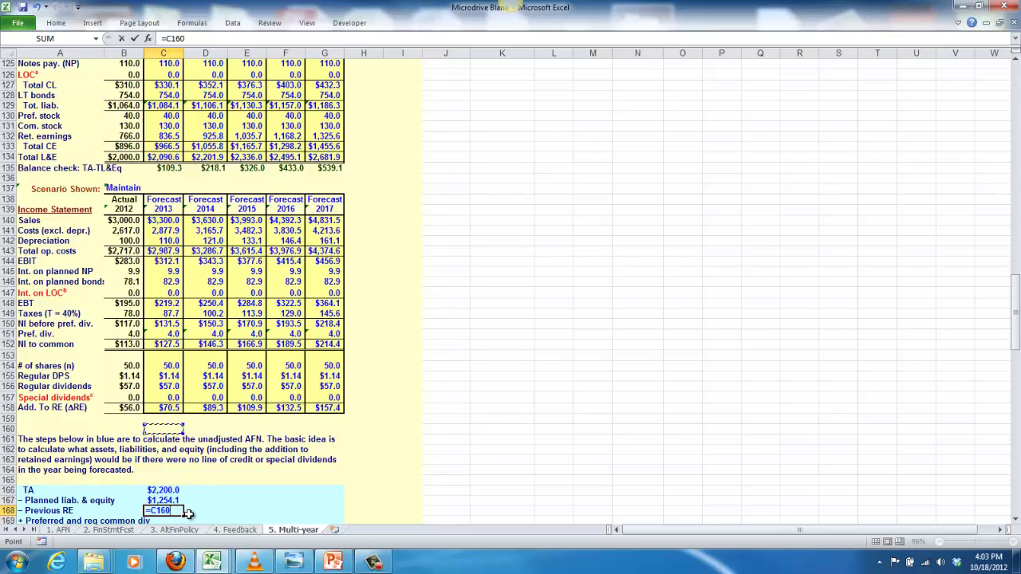
key("Up")
key("Up")
key("Up")
key("Up")
key("Up")
key("Up")
key("Up")
key("Up")
key("Up")
key("Up")
key("Up")
key("Left")
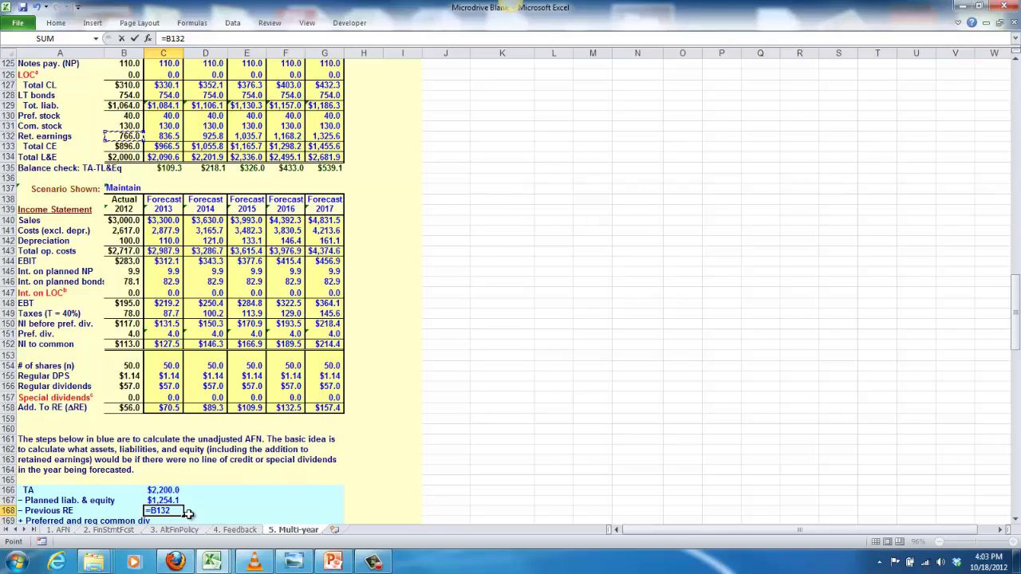
key("Return")
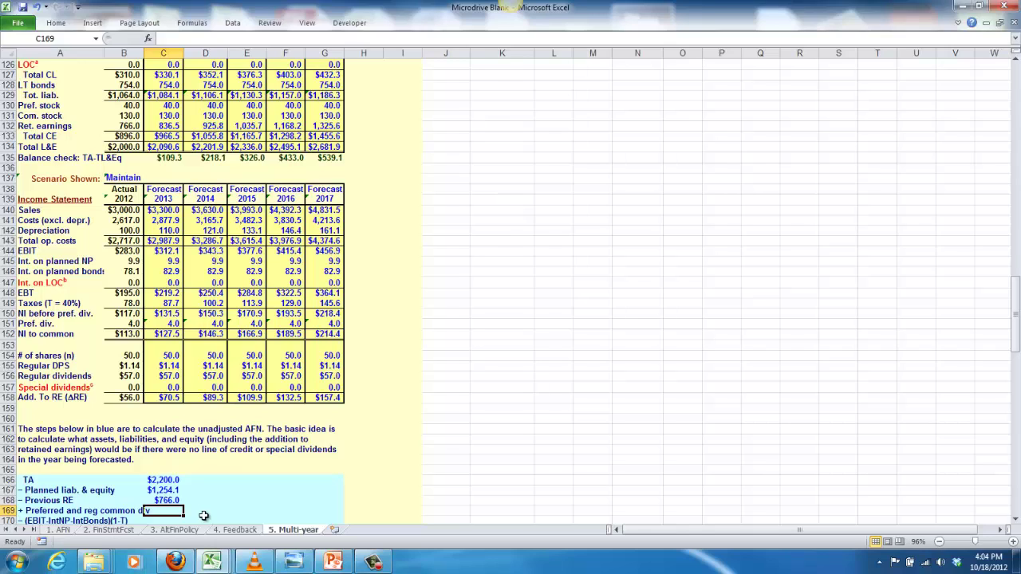
Step: Calculate 2013 preferred and regular common dividends in C169 as preferred dividends plus regular dividends, =C151+C156
type("=")
key("Up")
key("Up")
key("Up")
key("Up")
key("Up")
key("Up")
key("Up")
key("Up")
key("Up")
key("Up")
key("Up")
key("Up")
key("Up")
key("Up")
key("Up")
key("Up")
key("Up")
key("Down")
key("Down")
key("Down")
key("Up")
key("Up")
key("Up")
key("Up")
key("Up")
key("Down")
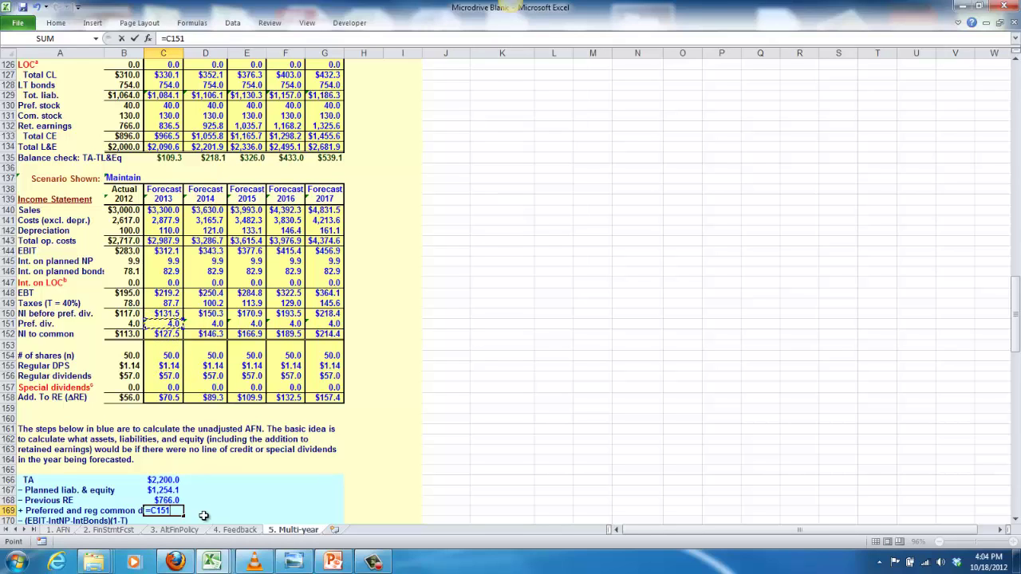
type("+")
left_click(165, 376)
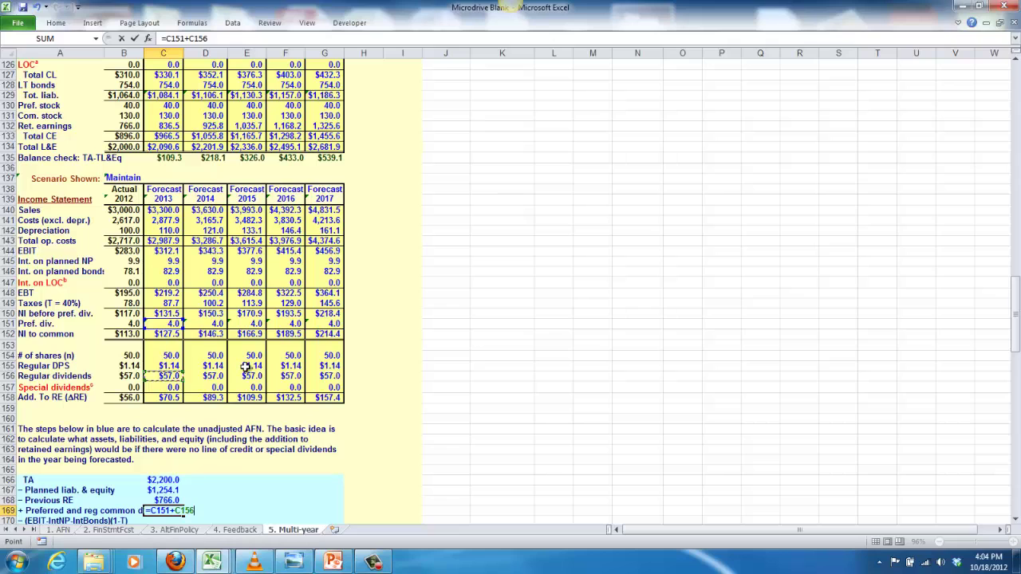
key("Return")
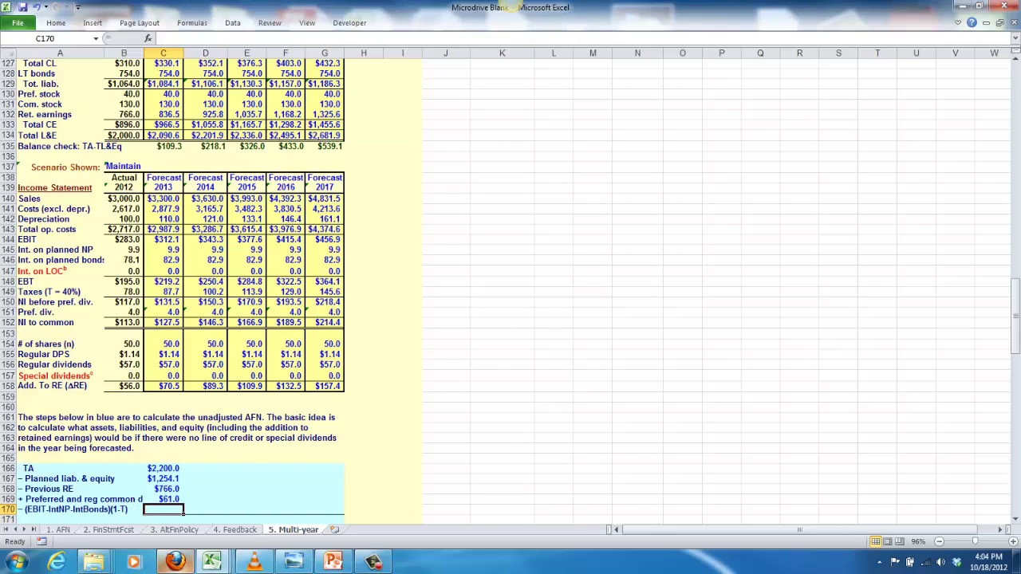
Step: Start the 2013 after-tax earnings formula in C170 with EBIT less planned notes payable and bond interest, =(C144-C145-C146)
mouse_move(176, 565)
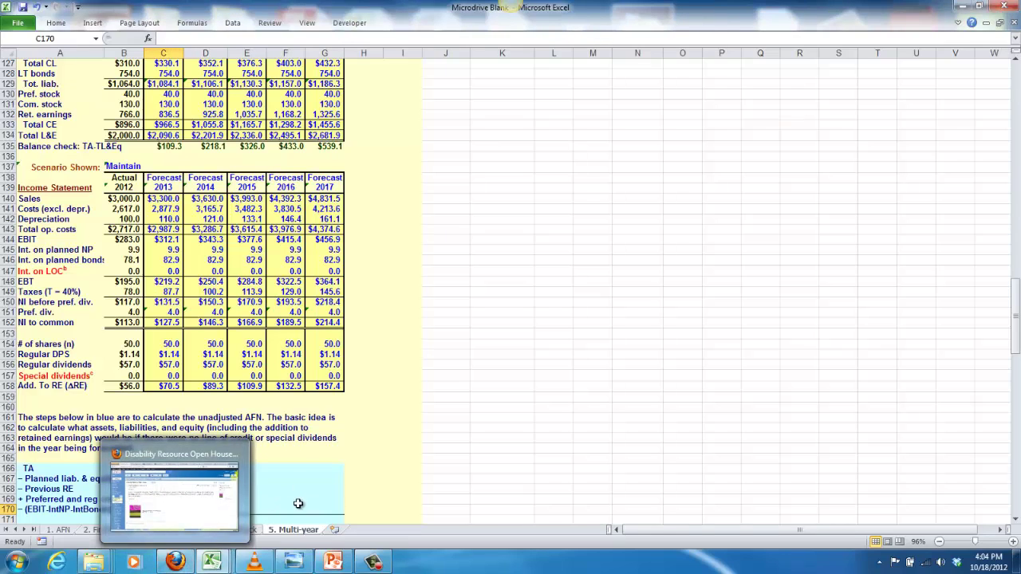
left_click(446, 479)
left_click(168, 510)
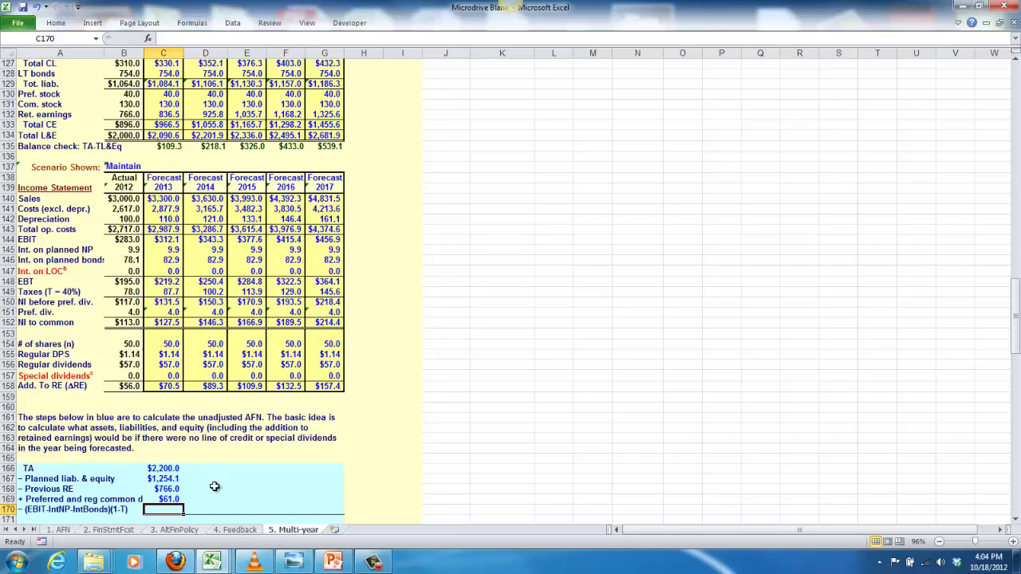
type("=")
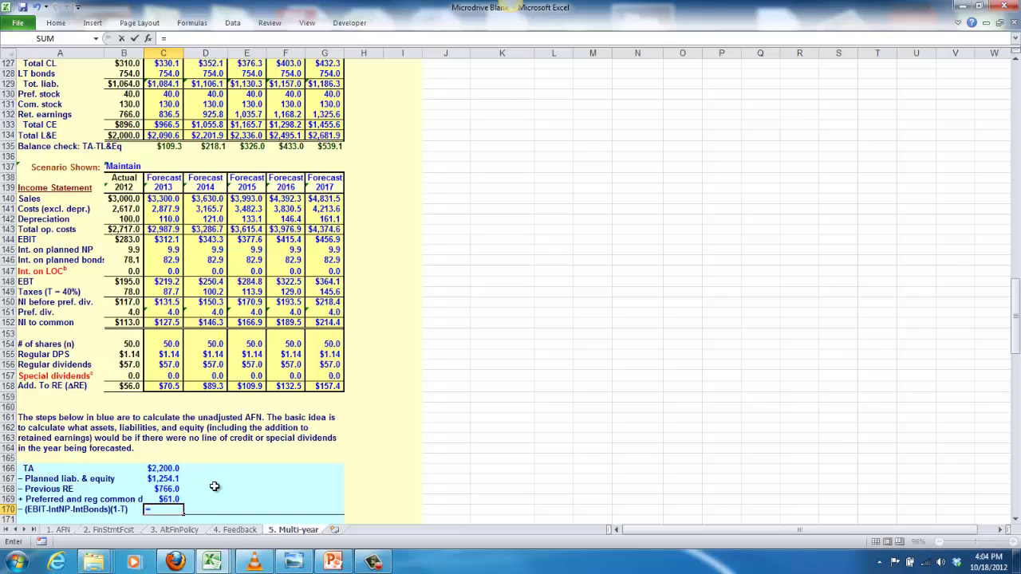
left_click(171, 242)
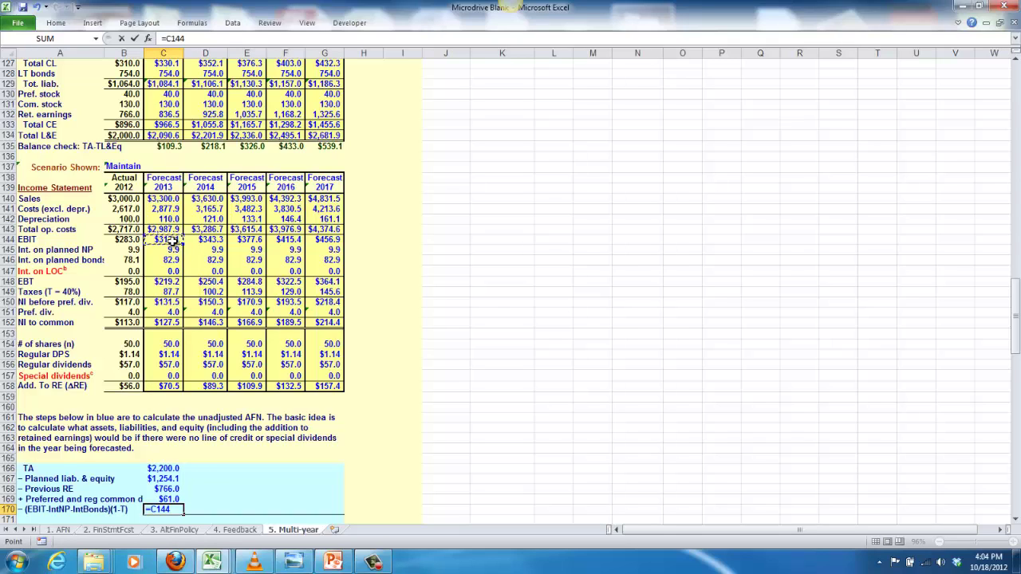
type("-")
left_click(170, 251)
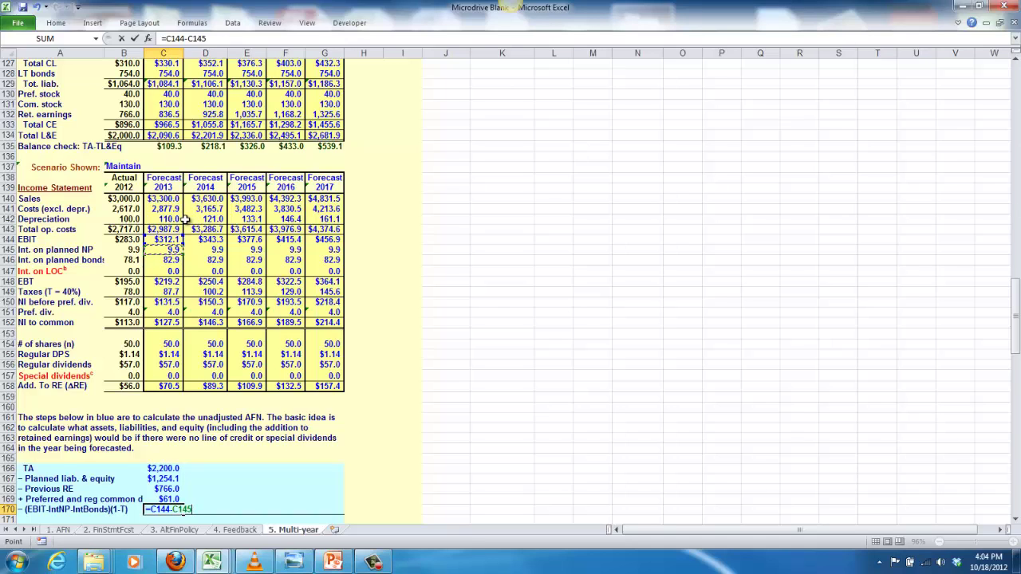
type("-")
left_click(169, 261)
left_click(237, 38)
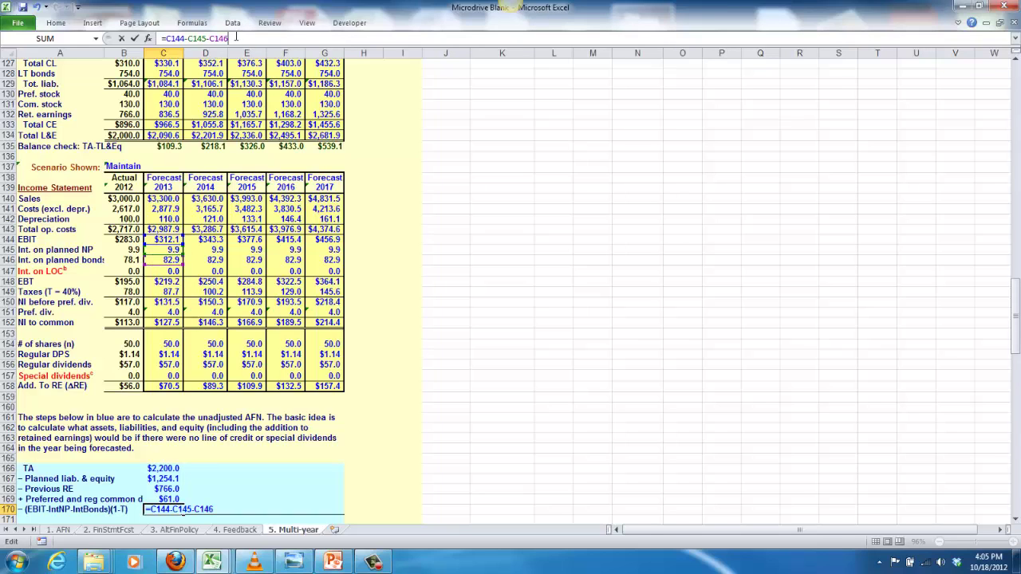
type(")")
key("Home")
key("Right")
type("(")
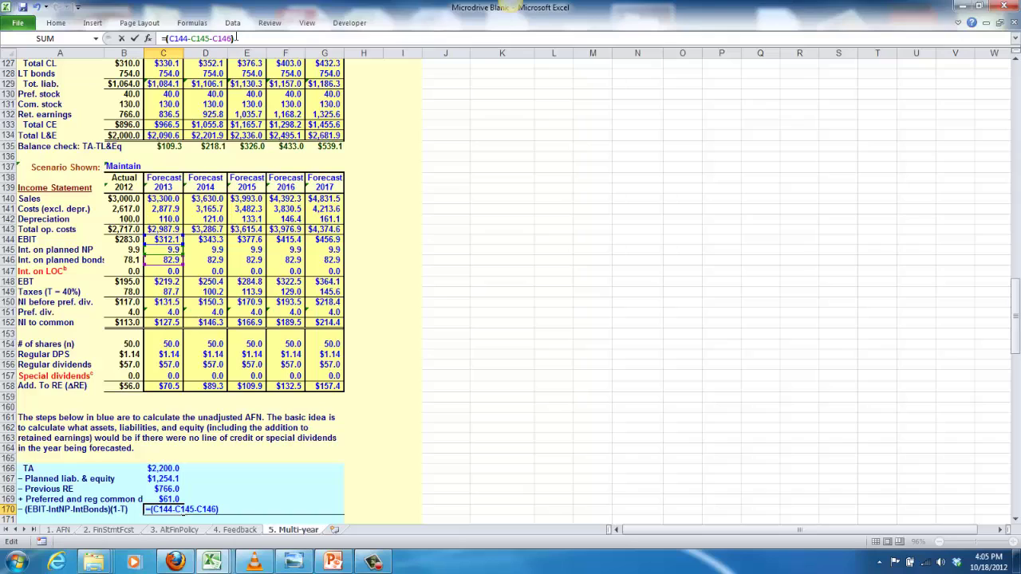
Step: Multiply the C170 expression by one minus the 2013 tax rate, giving =(C144-C145-C146)*(1-C102), and commit the formula
type("(1-")
left_click_drag(1015, 325, 1016, 270)
left_click(158, 146)
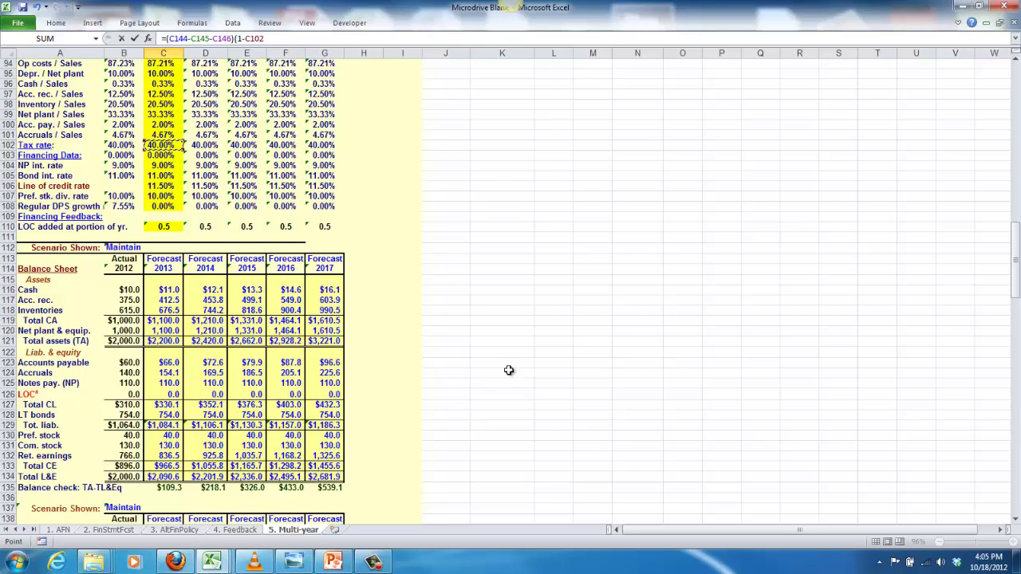
left_click_drag(1017, 296, 1017, 259)
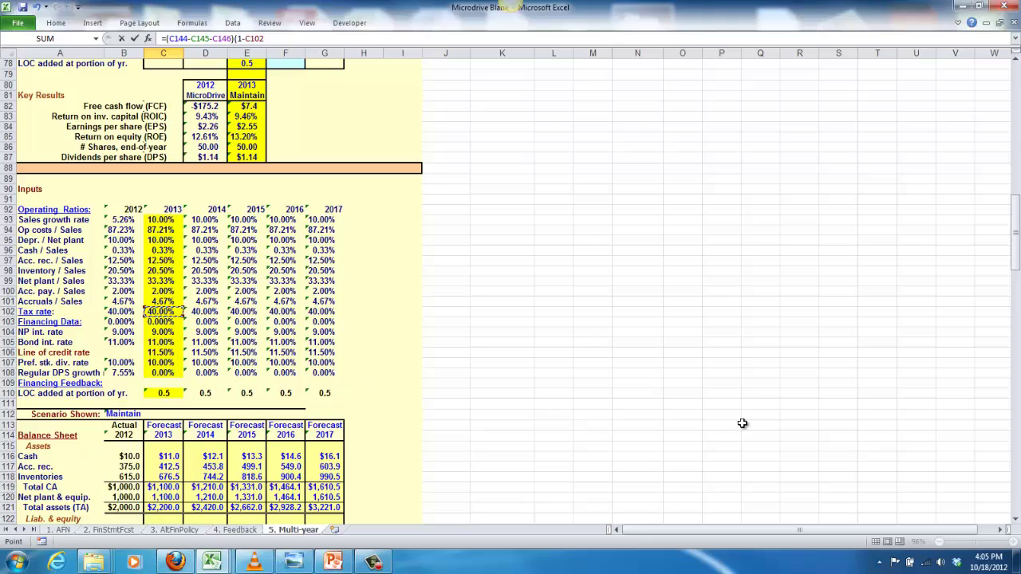
left_click_drag(1016, 268, 1018, 388)
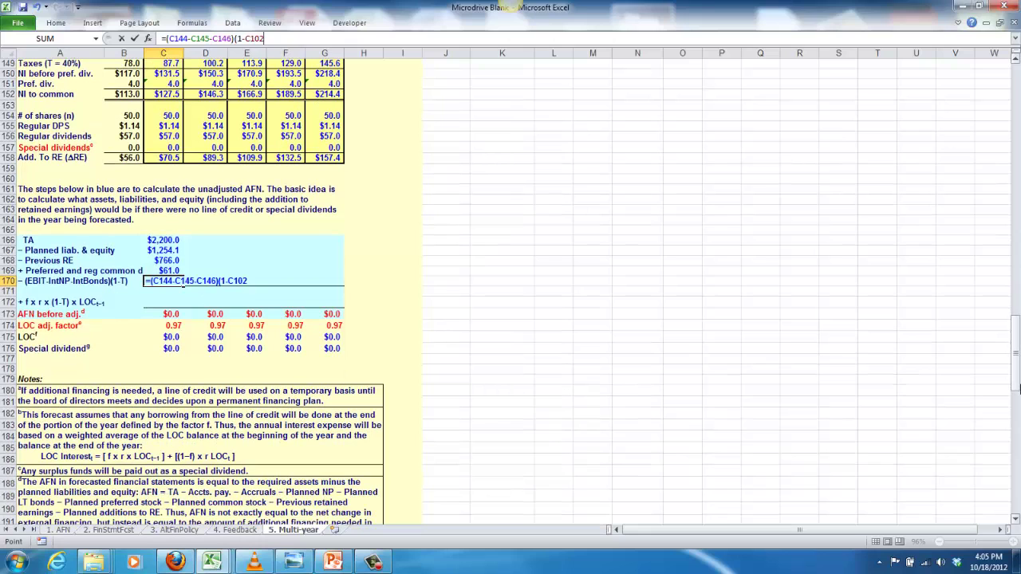
key("Return")
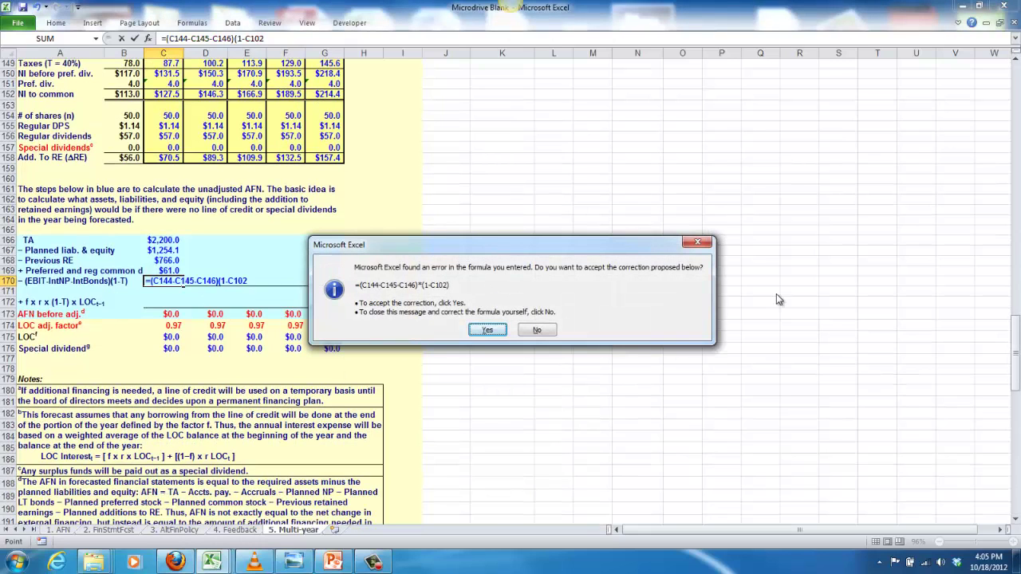
left_click(543, 330)
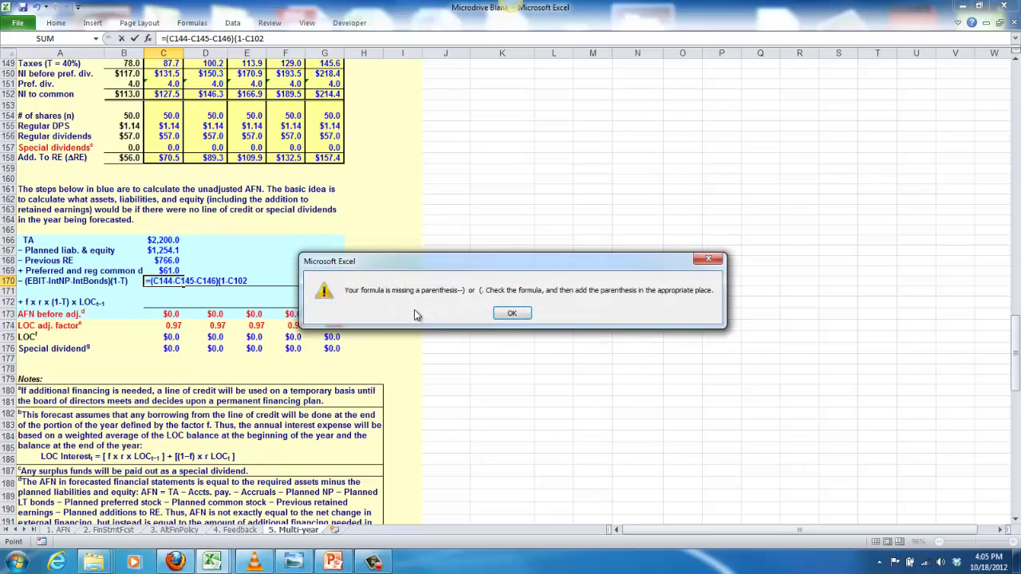
left_click(515, 314)
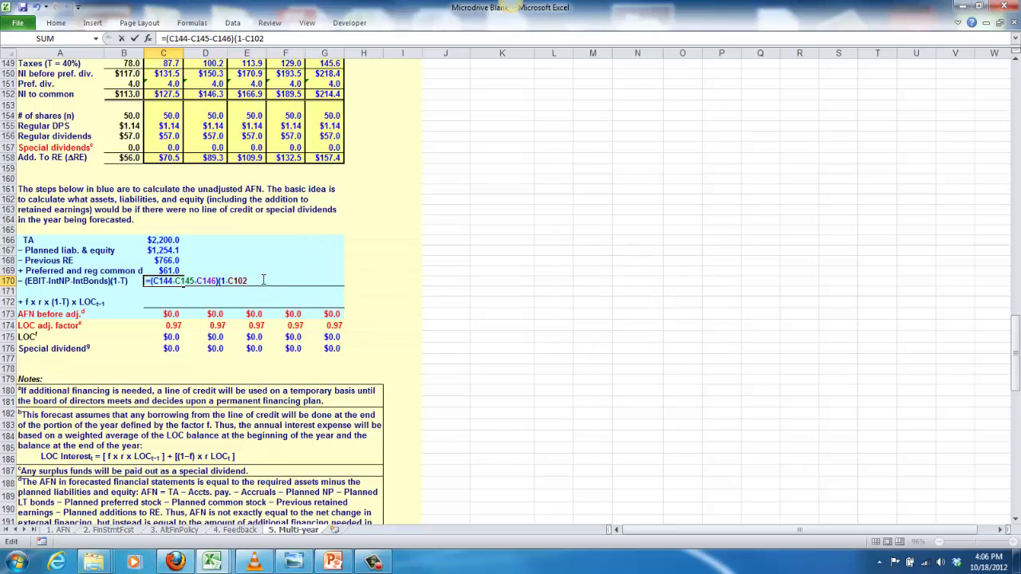
key("Return")
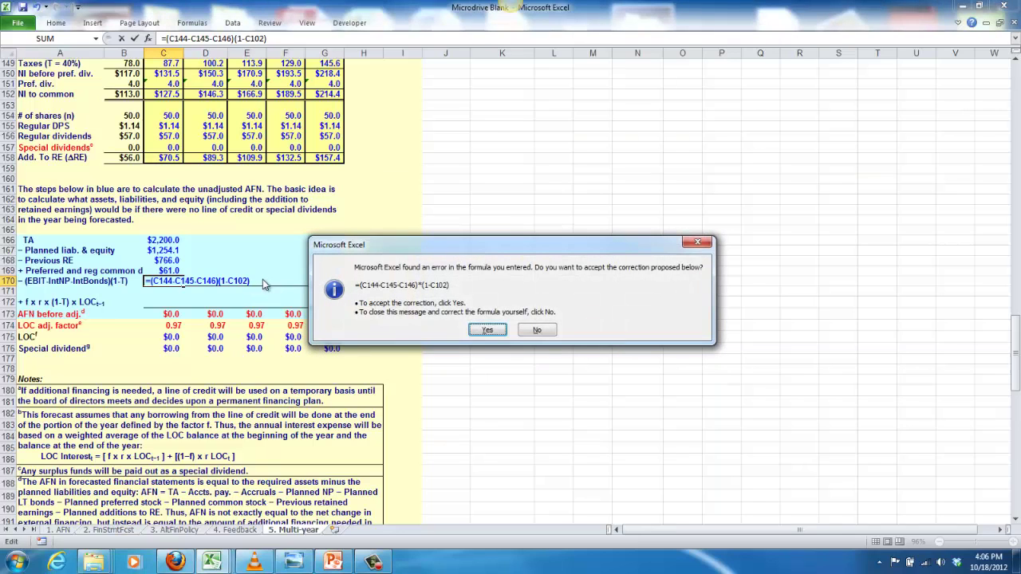
key("Return")
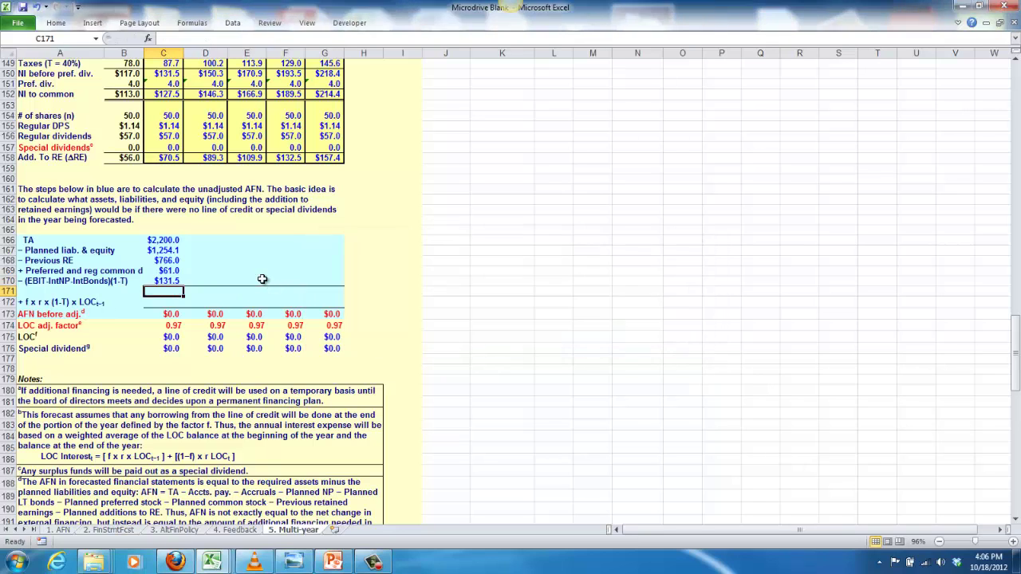
Step: Calculate the 2013 subtotal in C171, below the after-tax earnings row, with the formula =C166-C167-C168+C169-C170
key("Up")
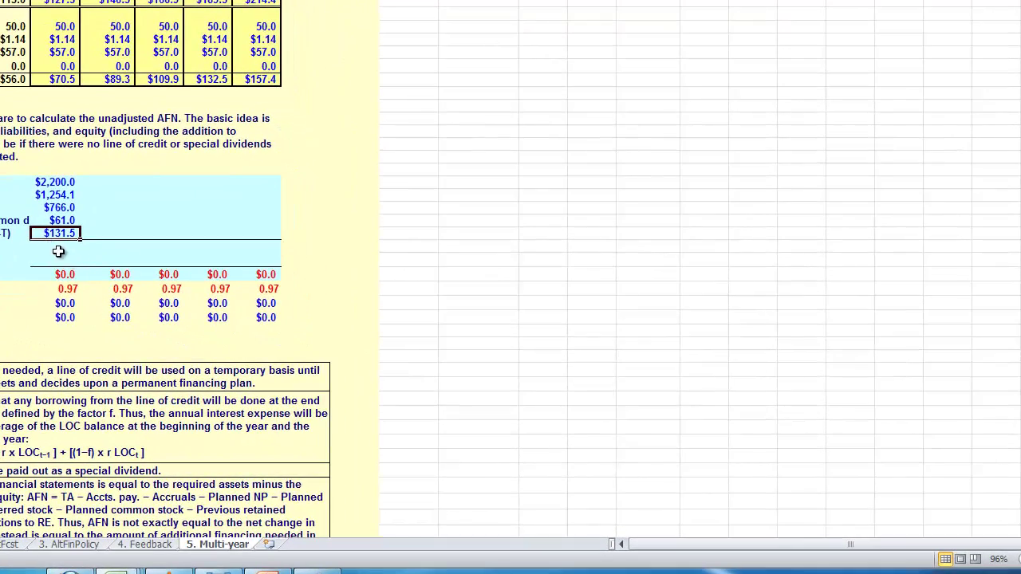
left_click(124, 276)
left_click(62, 257)
left_click(61, 246)
type("=")
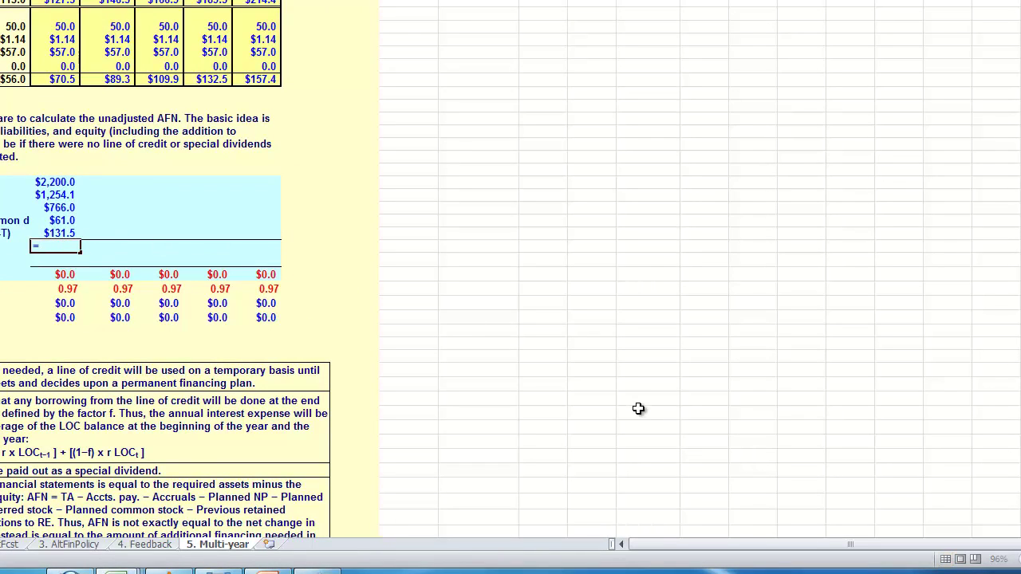
key("Up")
key("Up")
key("Up")
key("Up")
key("Up")
type("-")
key("Down")
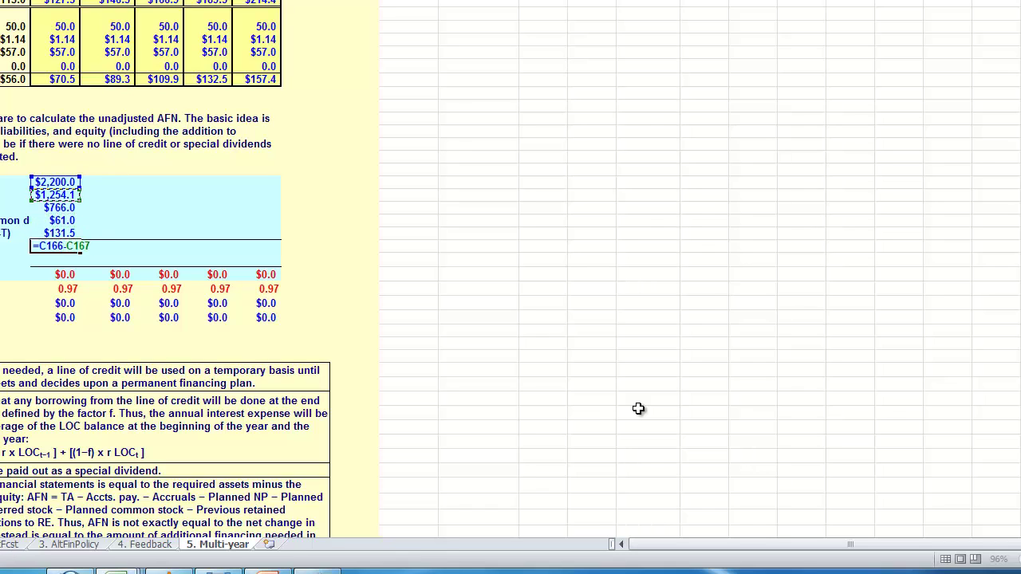
type("-")
key("Up")
key("Up")
key("Up")
type("+")
key("Up")
key("Up")
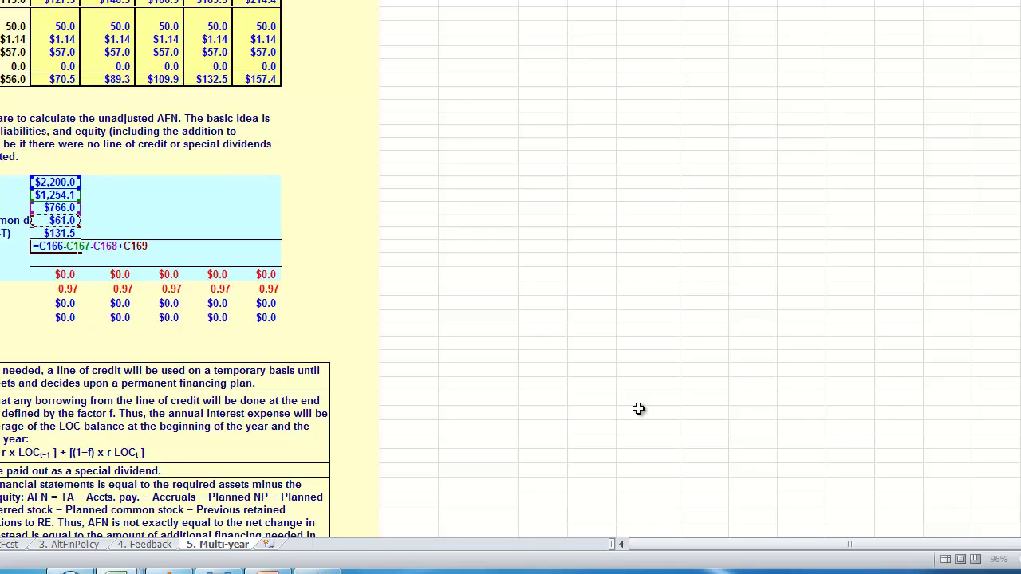
type("-")
key("Up")
key("Return")
key("Up")
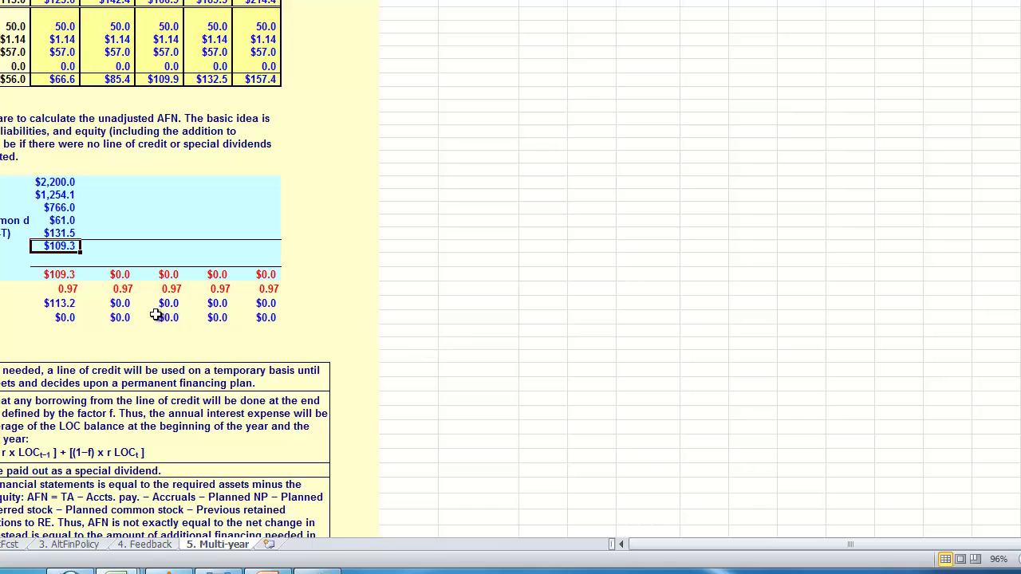
Step: Start the 2013 prior-LOC interest formula in C172 with the LOC timing fraction times the line of credit rate, =C110*C106
left_click(51, 262)
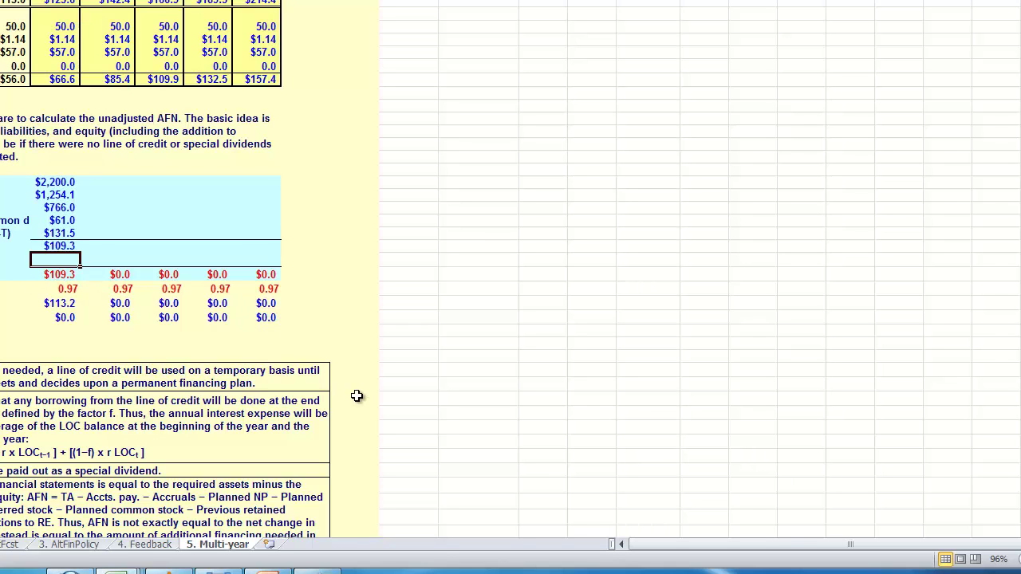
type("=")
scroll(175, 313, "up", 6)
scroll(175, 314, "up", 13)
left_click(75, 190)
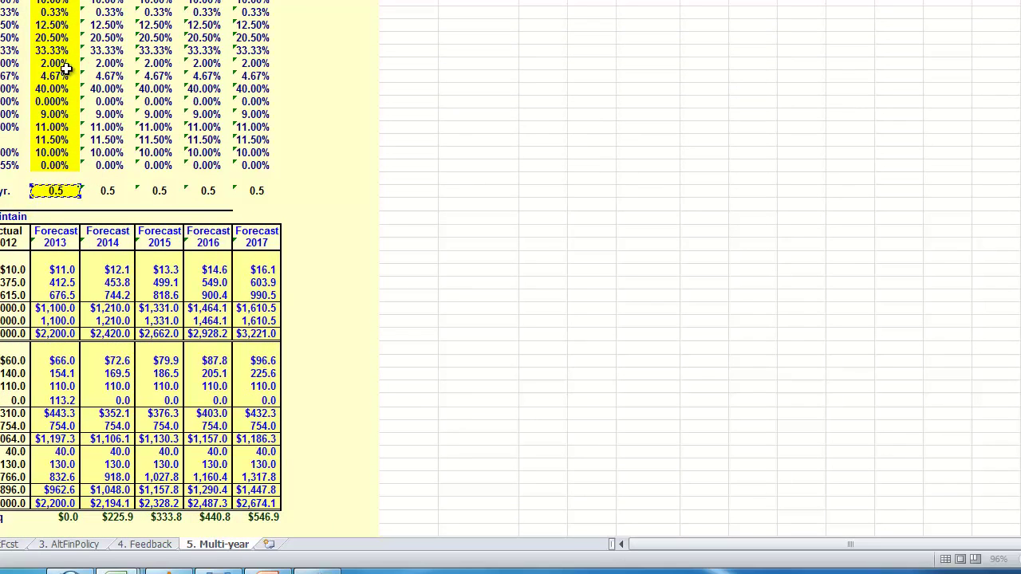
scroll(72, 60, "up", 3)
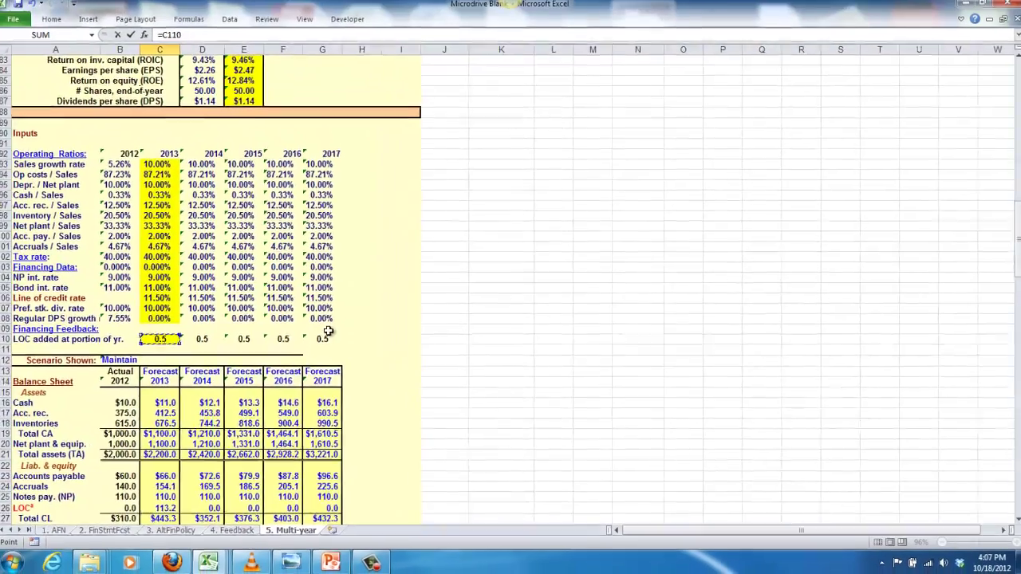
scroll(294, 315, "down", 18)
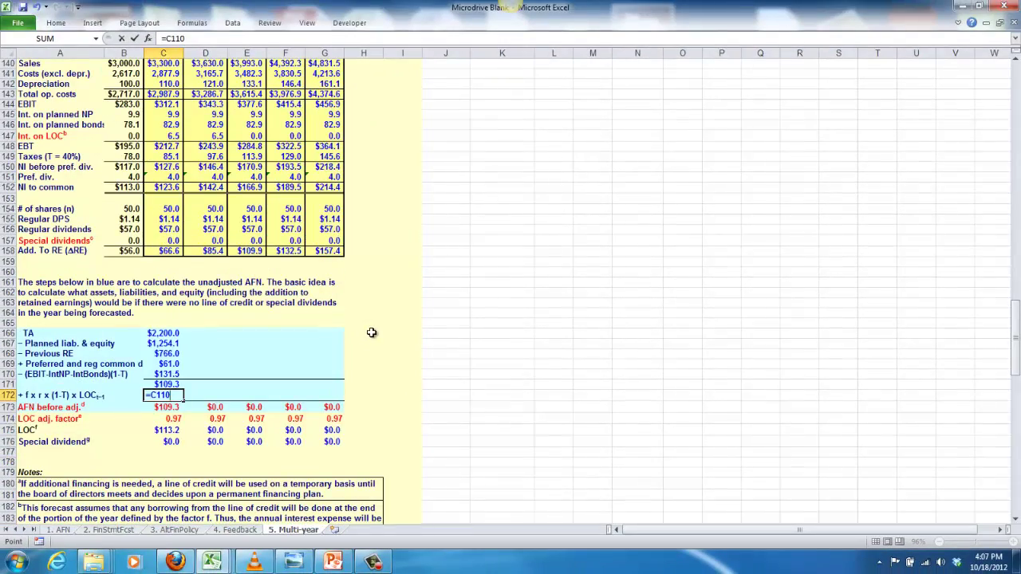
type("x")
scroll(232, 259, "up", 16)
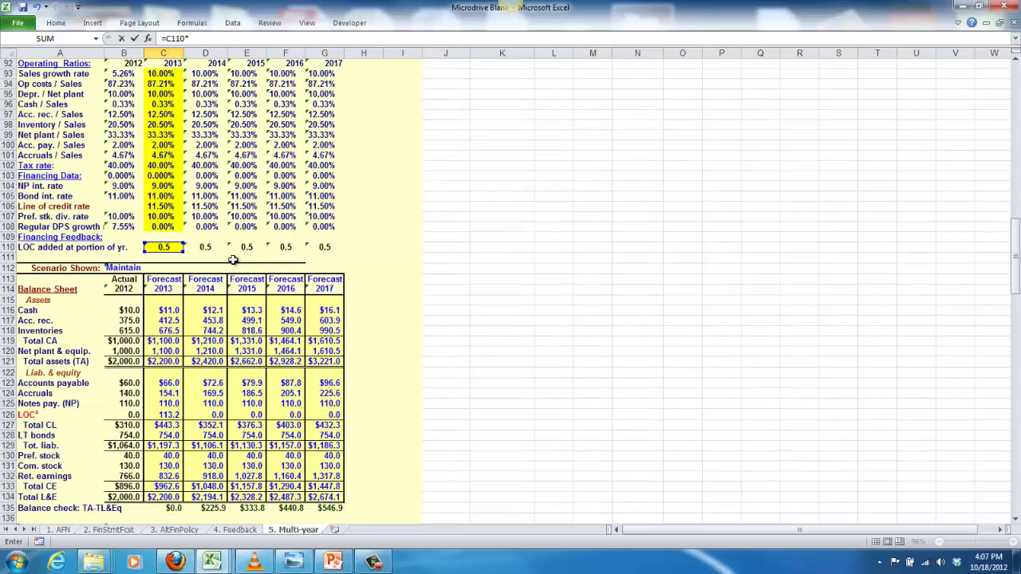
scroll(233, 259, "down", 15)
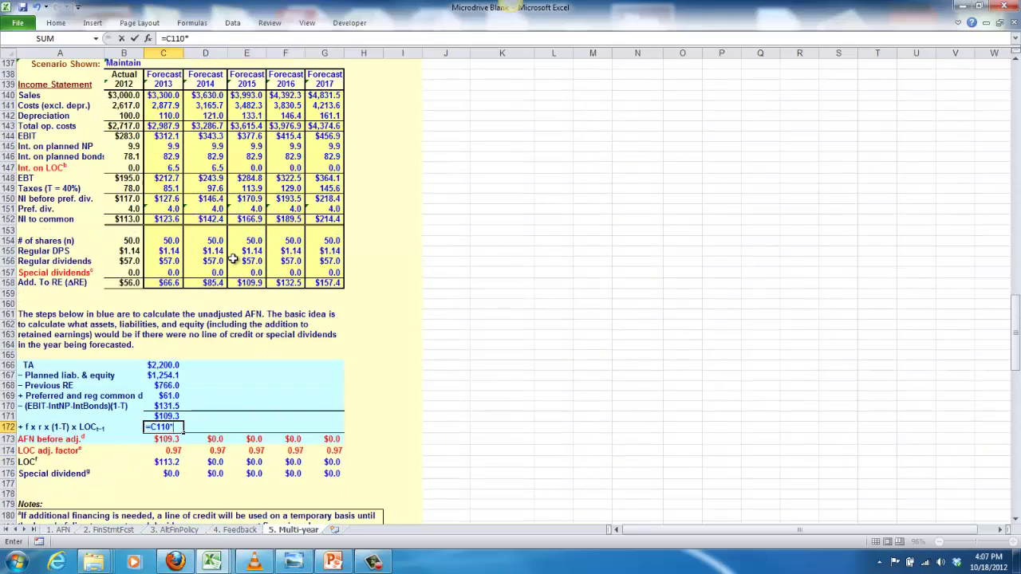
scroll(232, 259, "up", 19)
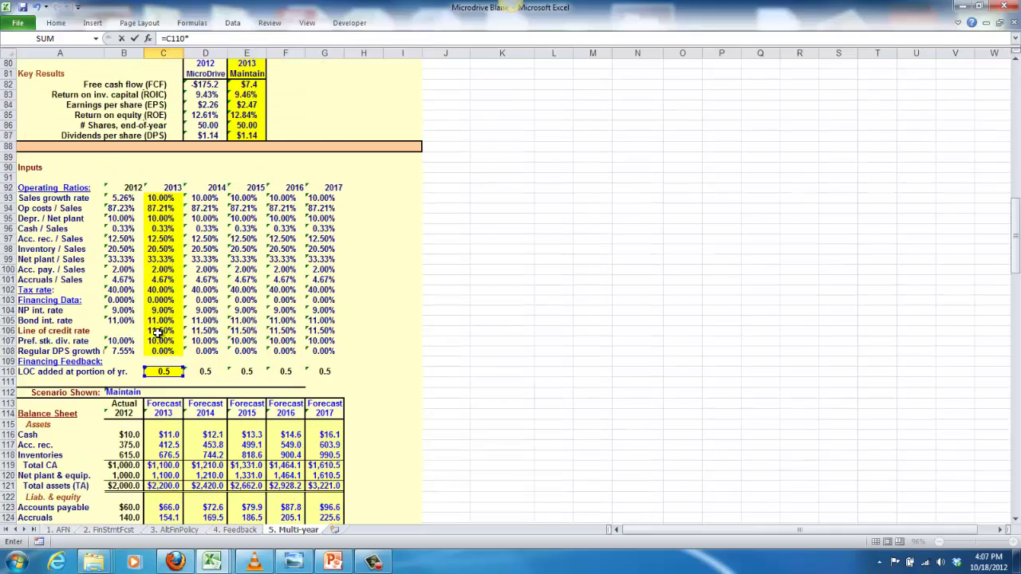
left_click(157, 334)
Step: Multiply the C172 expression by one minus the tax rate and the 2012 LOC balance, giving =C110*C106*(1-C102)*B126, and commit it
scroll(254, 337, "down", 15)
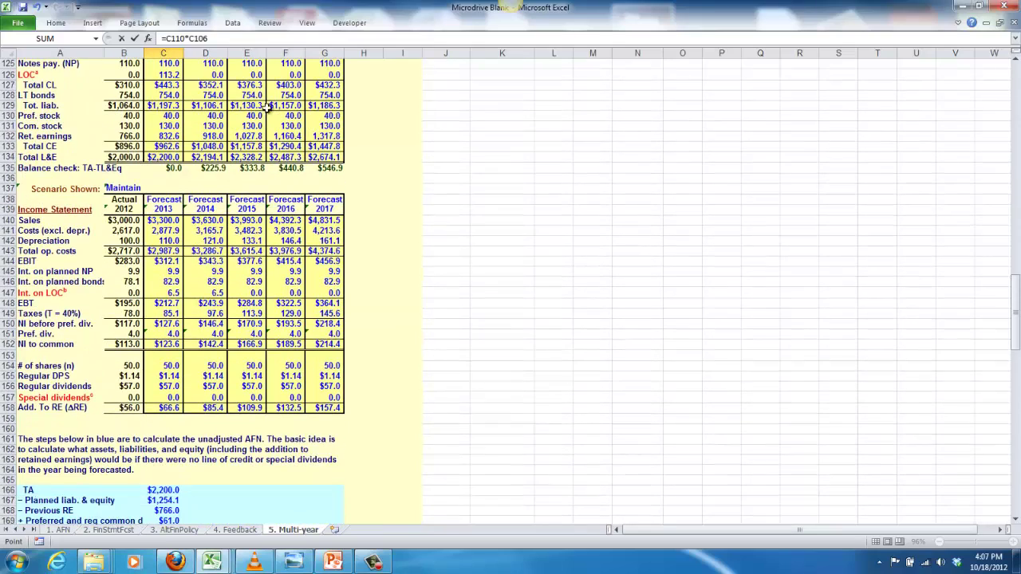
left_click(257, 38)
left_click_drag(1017, 325, 1016, 347)
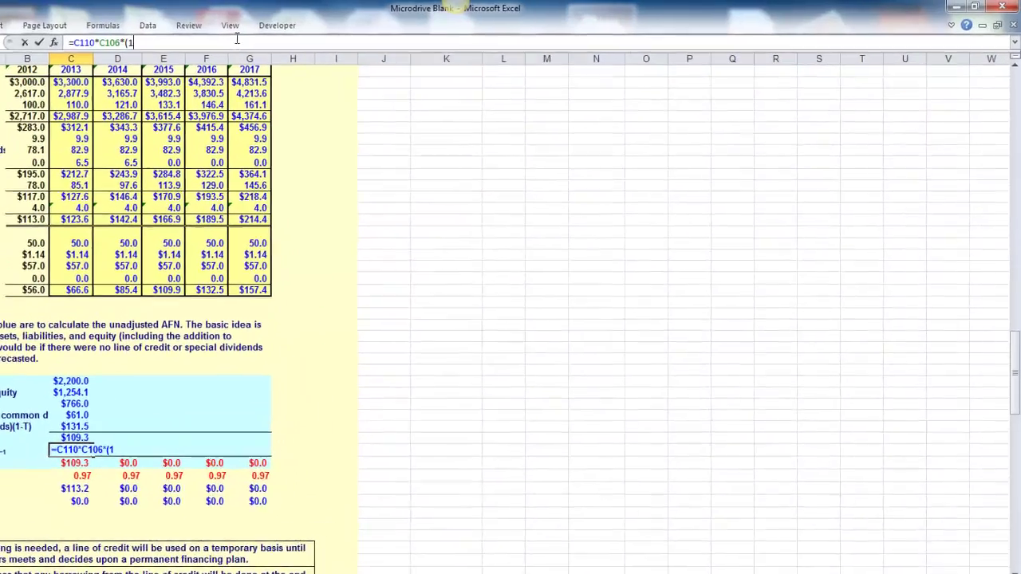
type("1-")
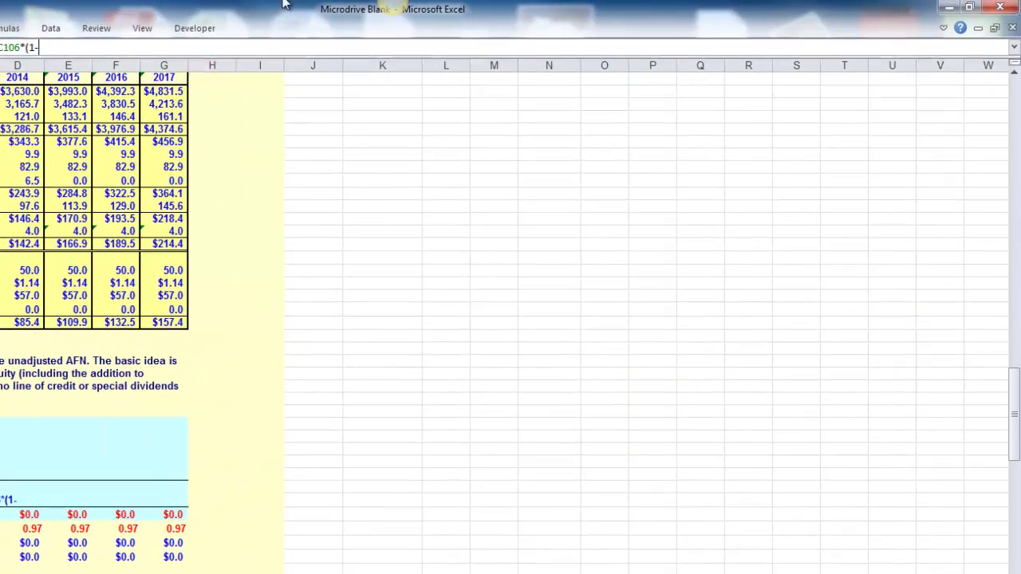
left_click_drag(1018, 431, 997, 315)
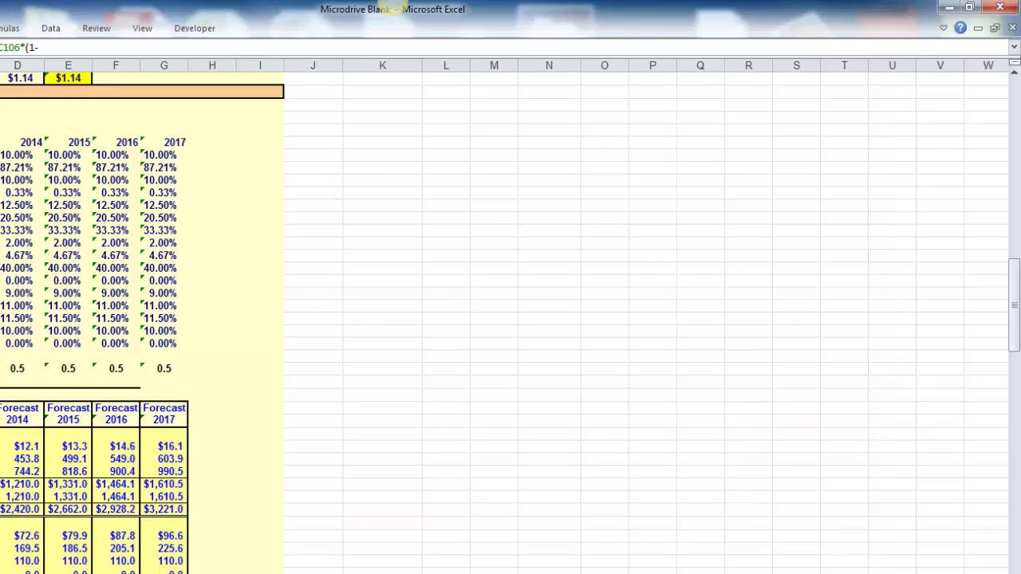
type("C102)*")
left_click_drag(1015, 319, 1015, 354)
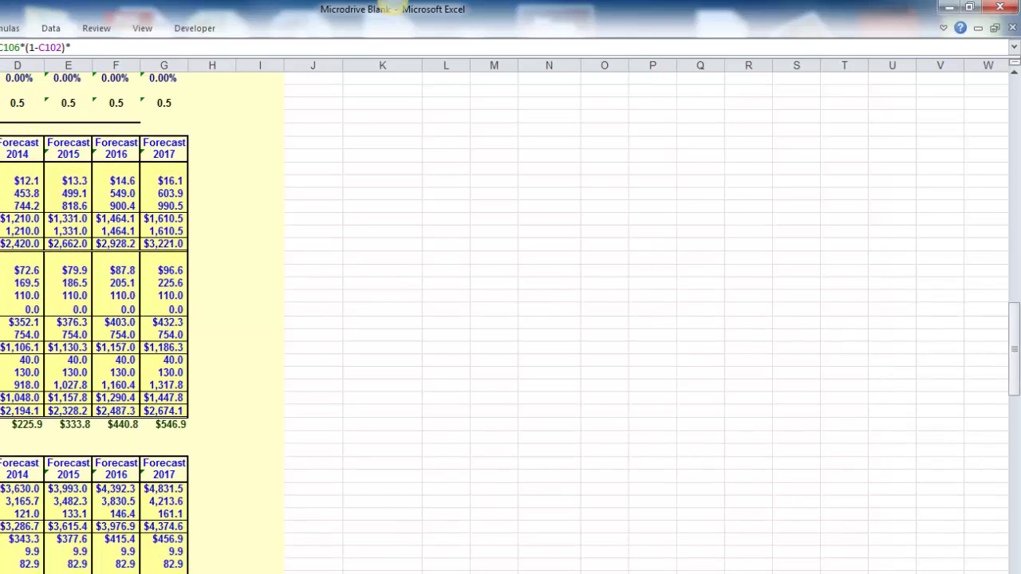
type("B126")
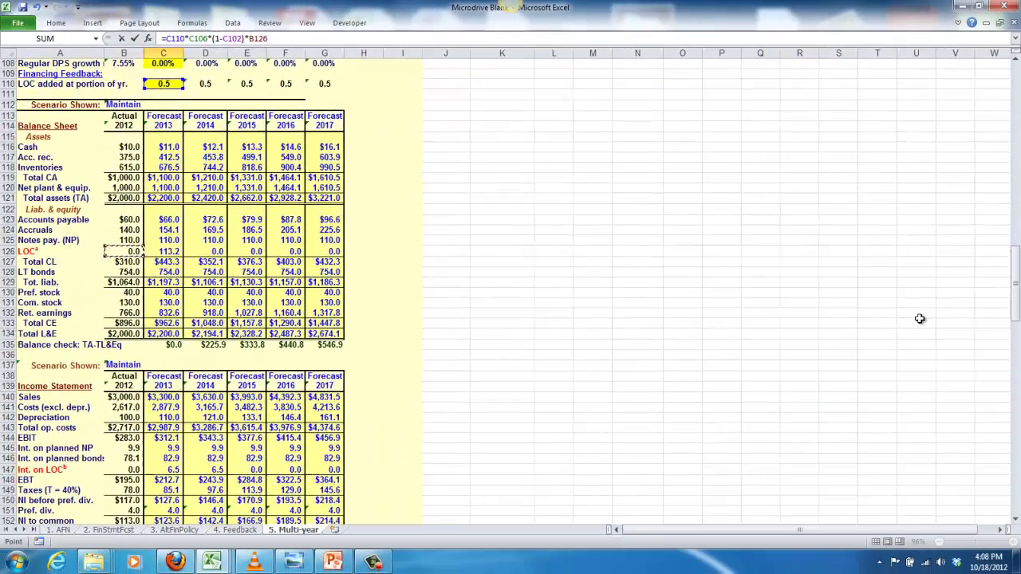
key("Return")
key("Up")
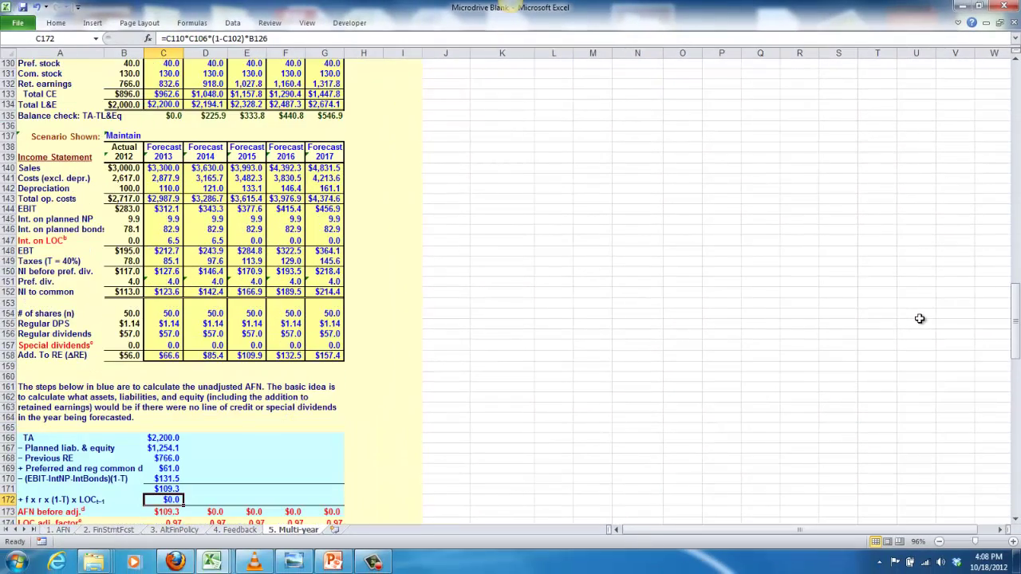
Step: Copy the 2013 AFN calculation formulas in C166:C172 across the 2014 to 2017 columns, through G172
key("Down")
key("Down")
key("Down")
key("Down")
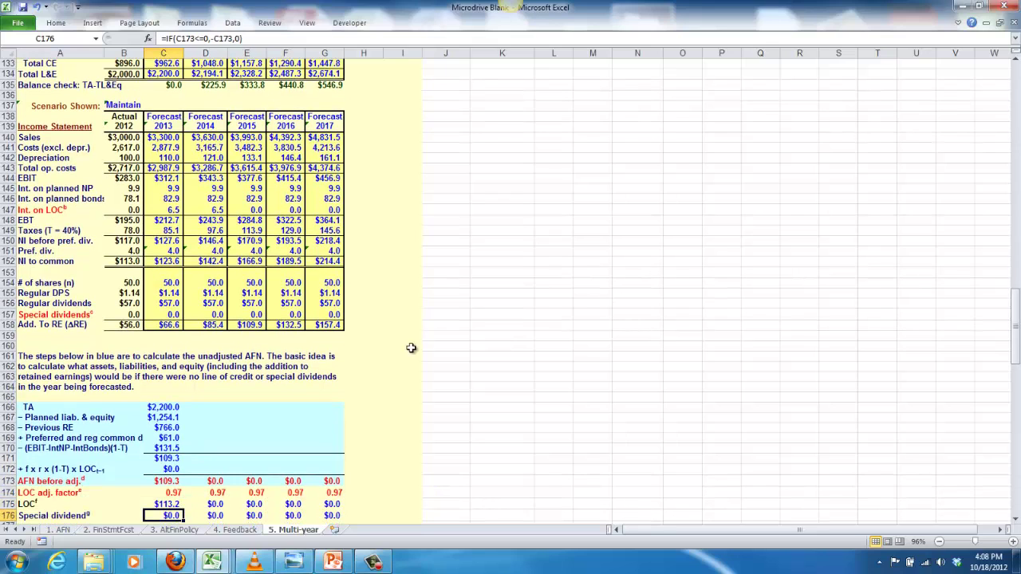
left_click(222, 428)
left_click_drag(177, 408, 185, 475)
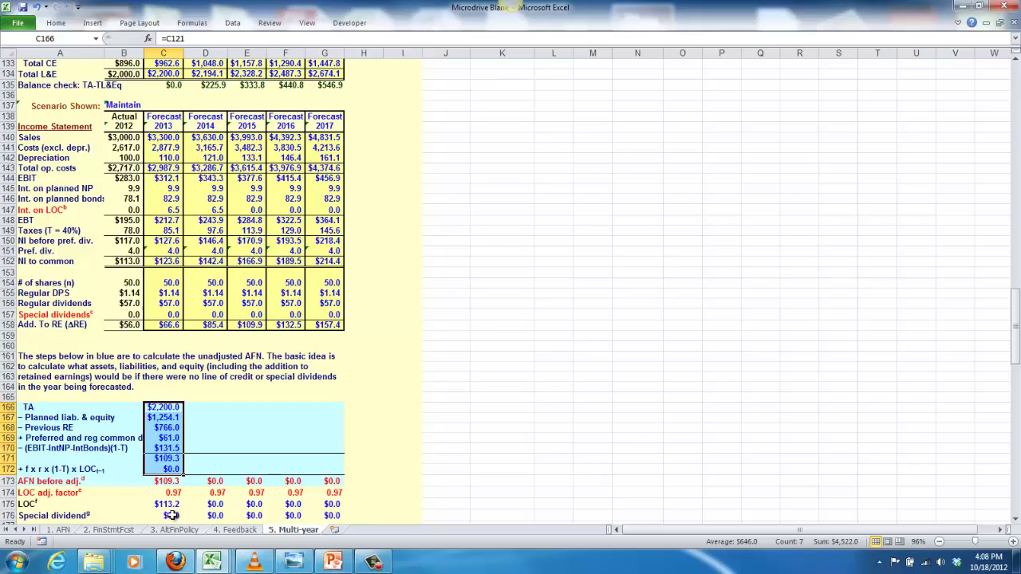
left_click_drag(183, 476, 338, 485)
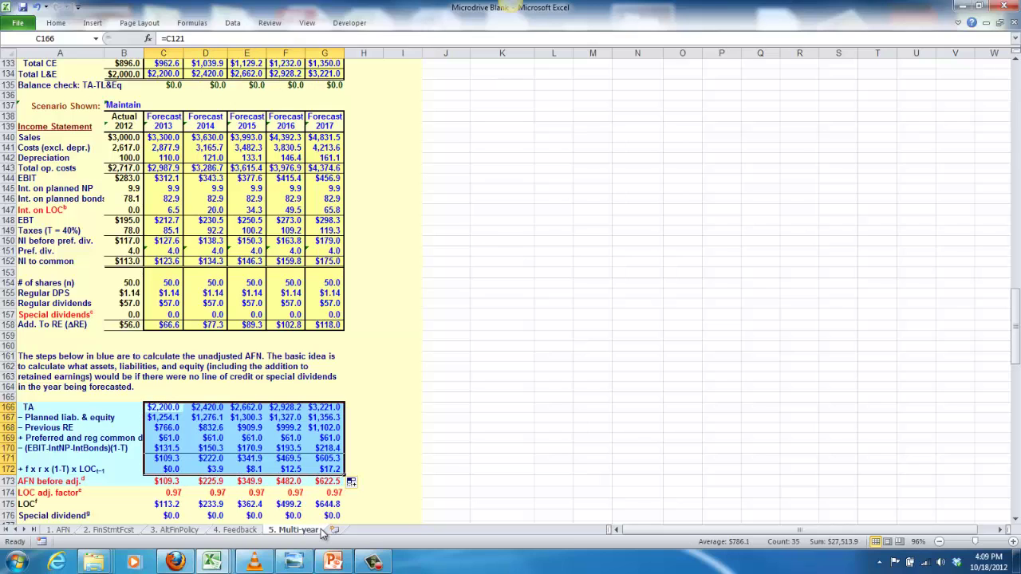
Step: Apply the Improve scenario to the forecast with Scenario Manager and close the manager
scroll(293, 453, "down", 2)
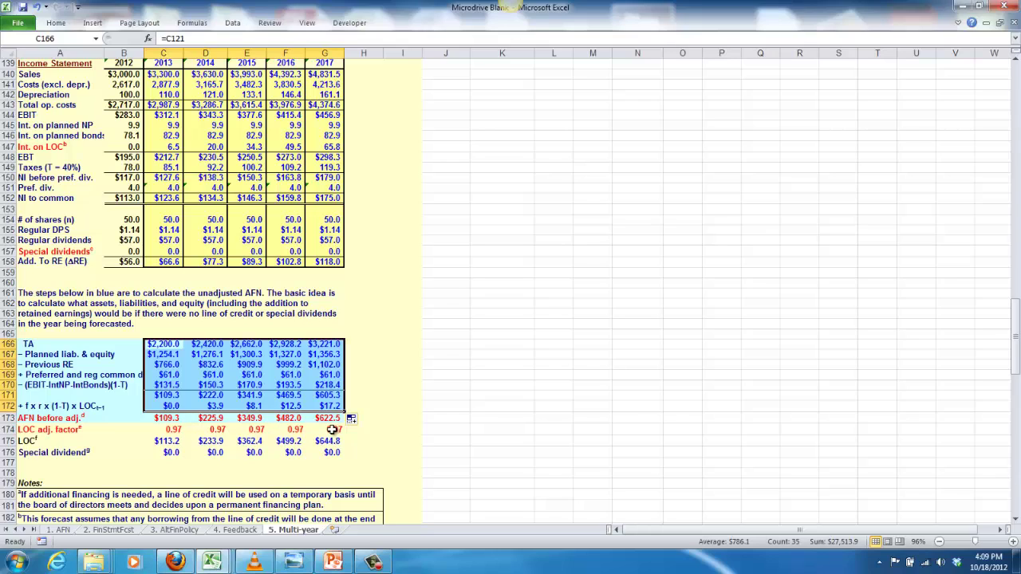
scroll(335, 403, "down", 8)
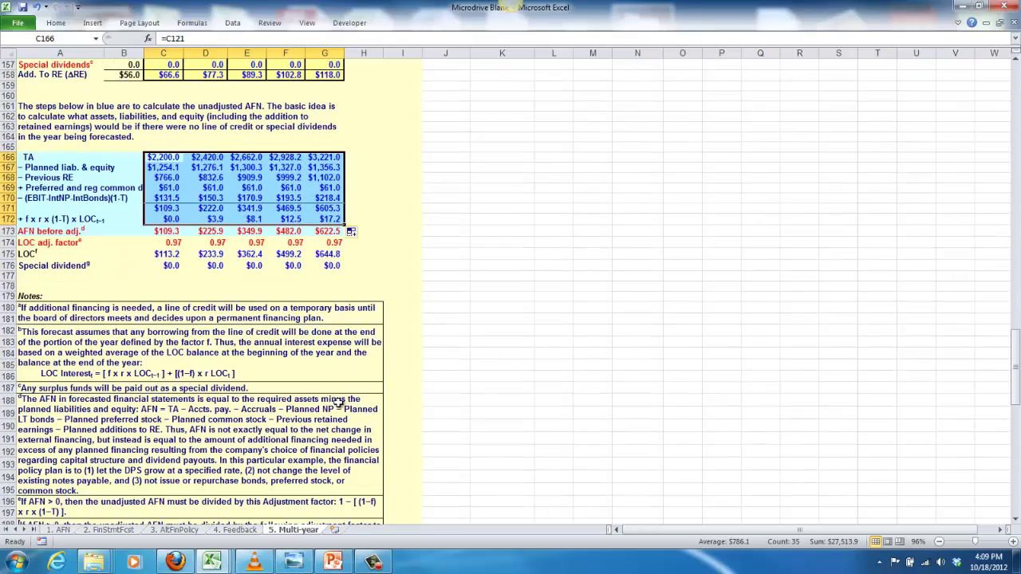
scroll(335, 403, "down", 7)
scroll(339, 403, "up", 13)
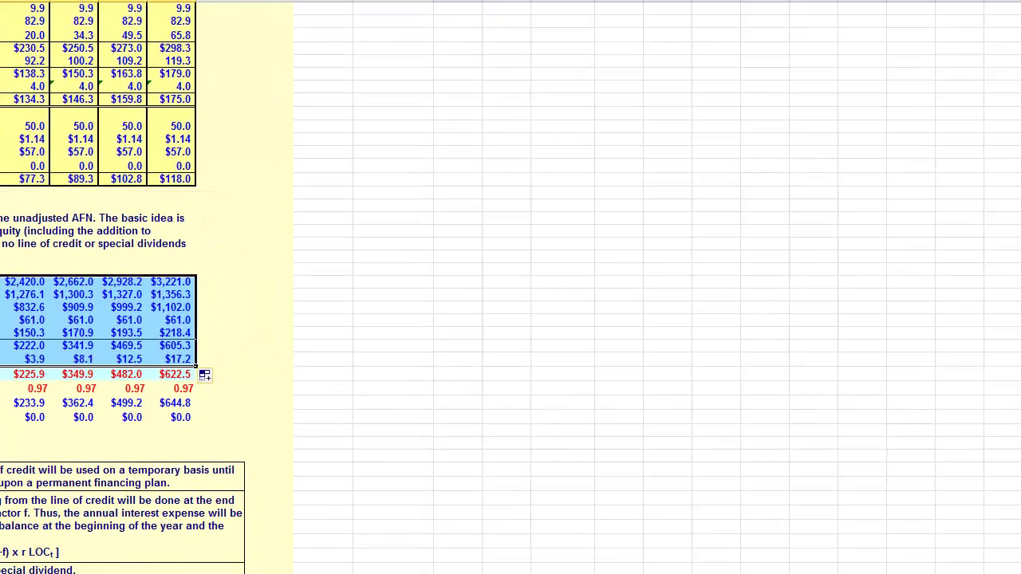
left_click(232, 22)
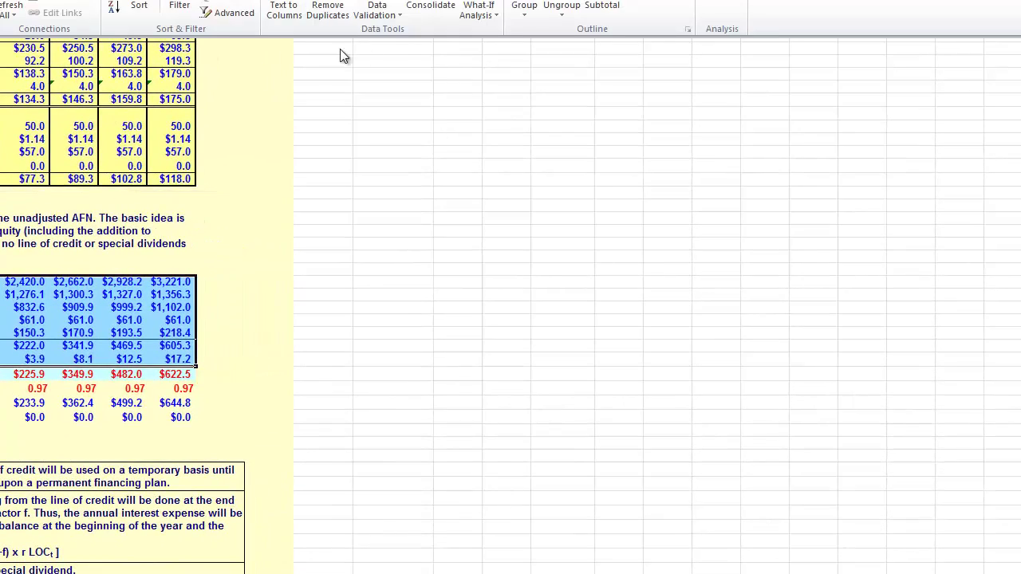
left_click(479, 10)
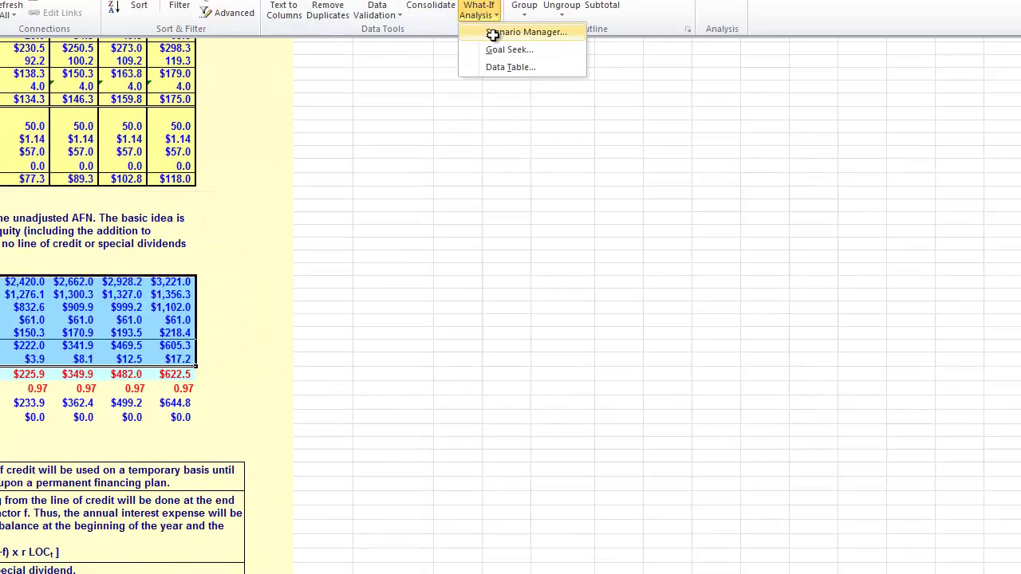
left_click(490, 32)
left_click(408, 192)
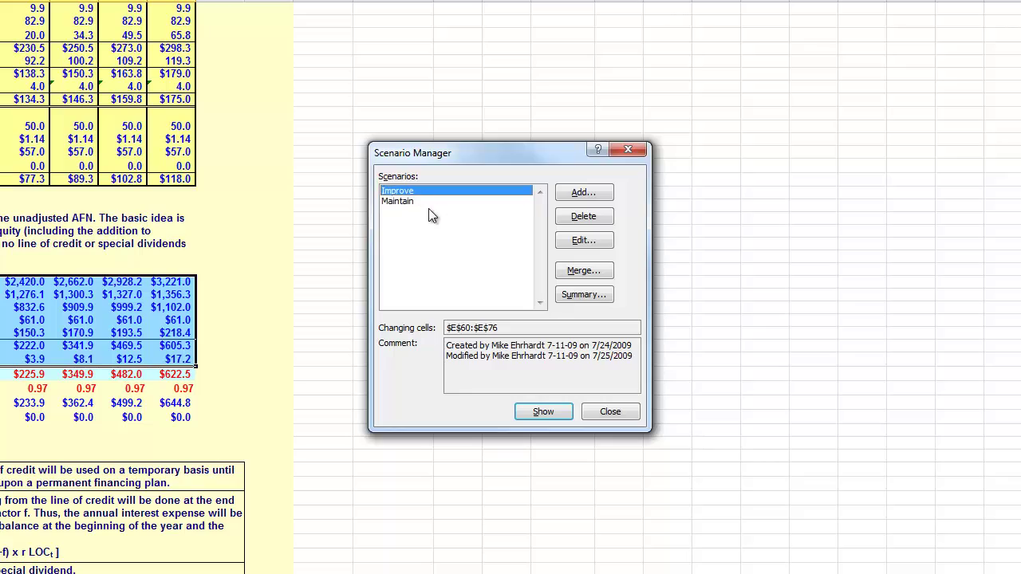
left_click(532, 415)
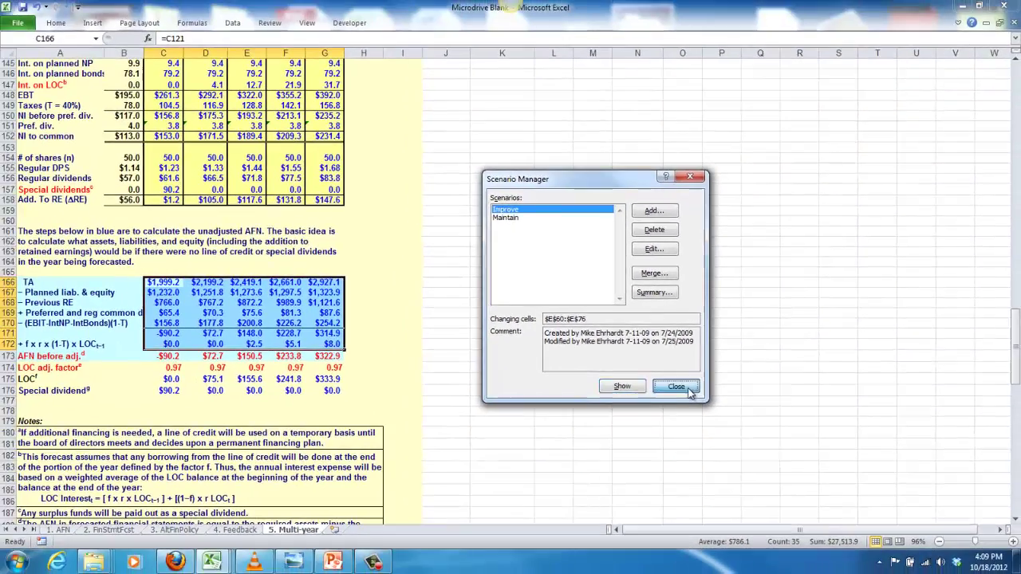
left_click(624, 413)
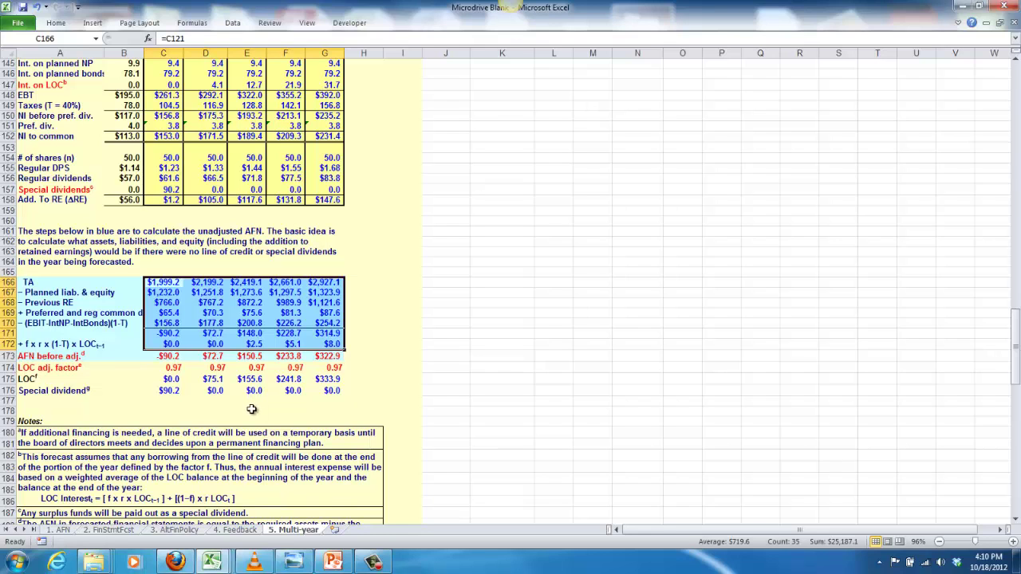
Step: Review the notes below the AFN calculation alongside the AFN rows and income statement under the Improve scenario
scroll(251, 409, "down", 7)
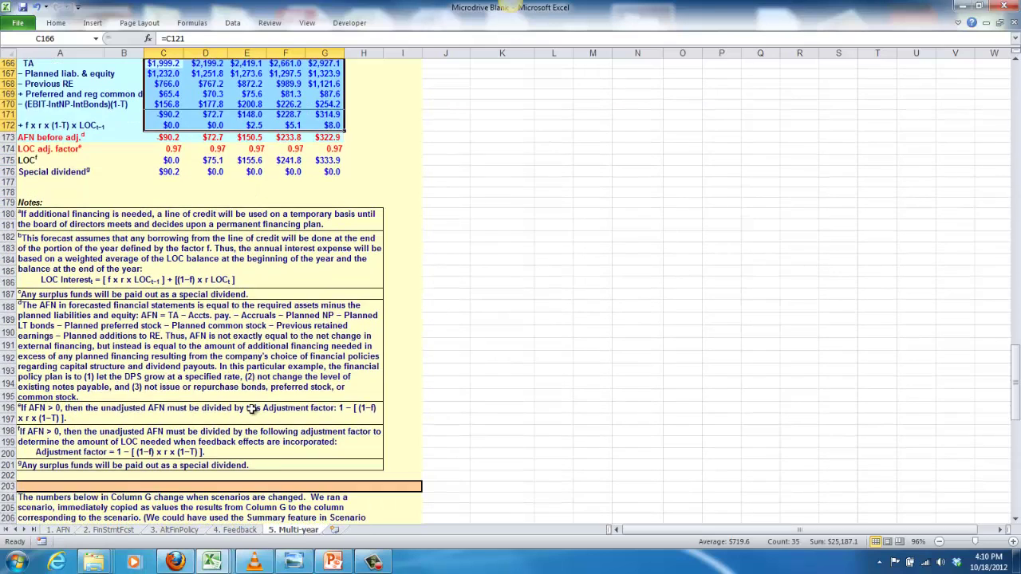
scroll(251, 409, "down", 6)
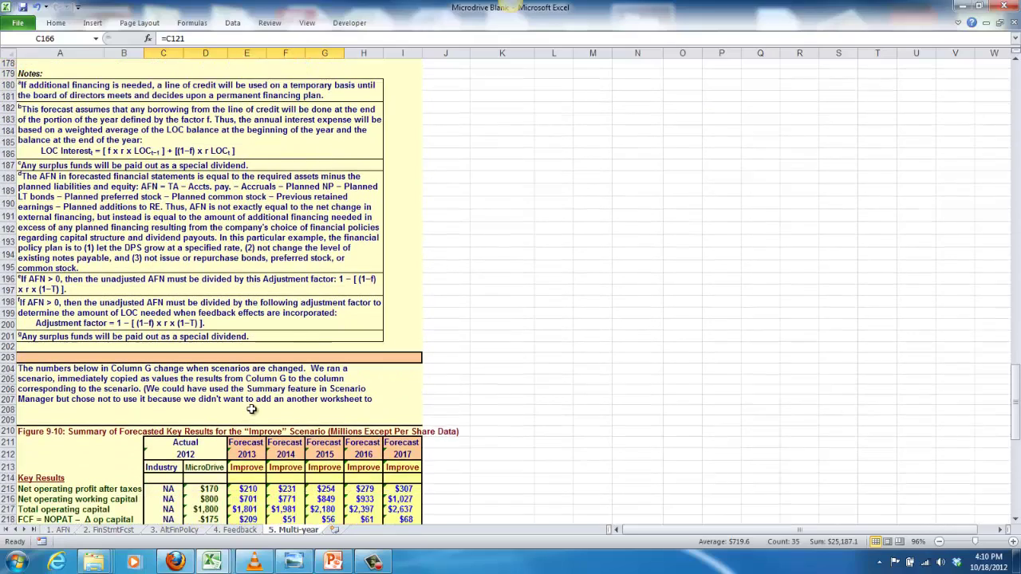
scroll(252, 409, "up", 4)
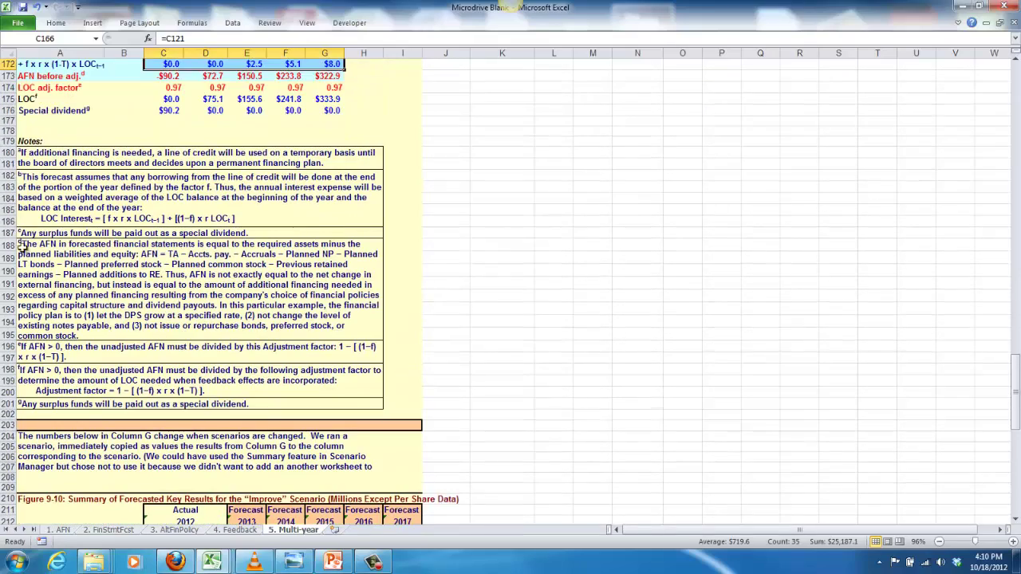
scroll(245, 394, "up", 3)
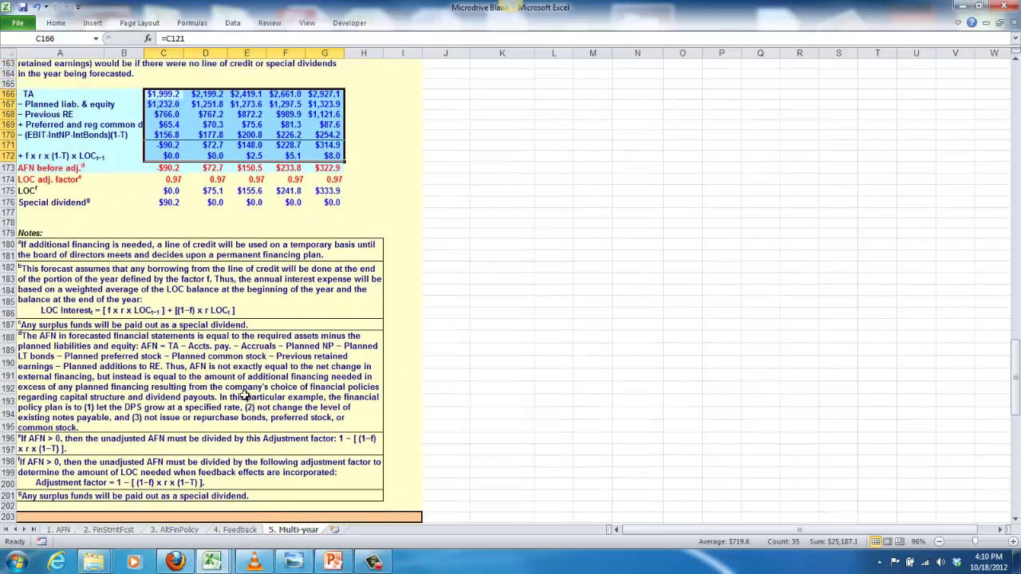
scroll(245, 394, "up", 5)
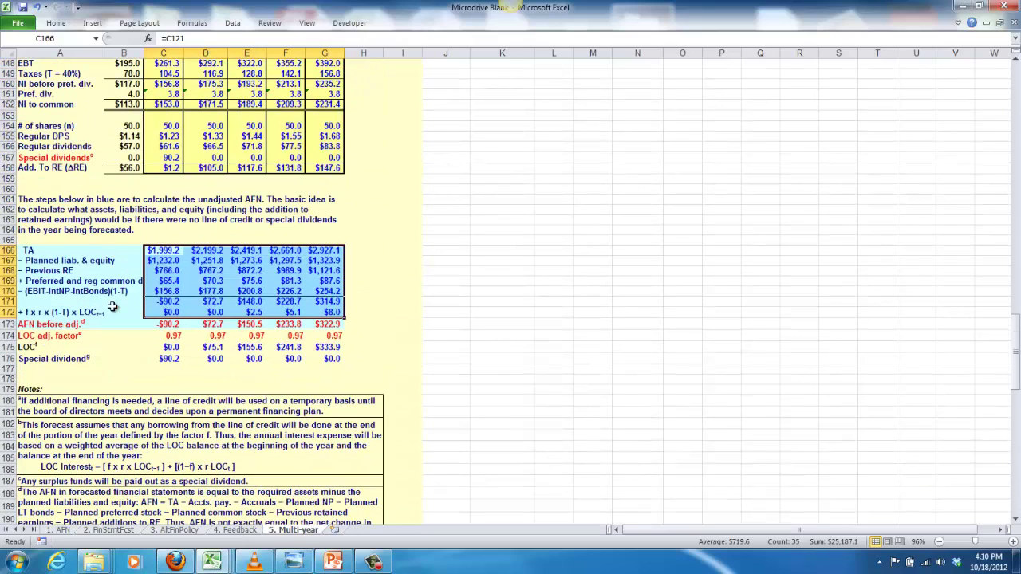
scroll(169, 310, "up", 4)
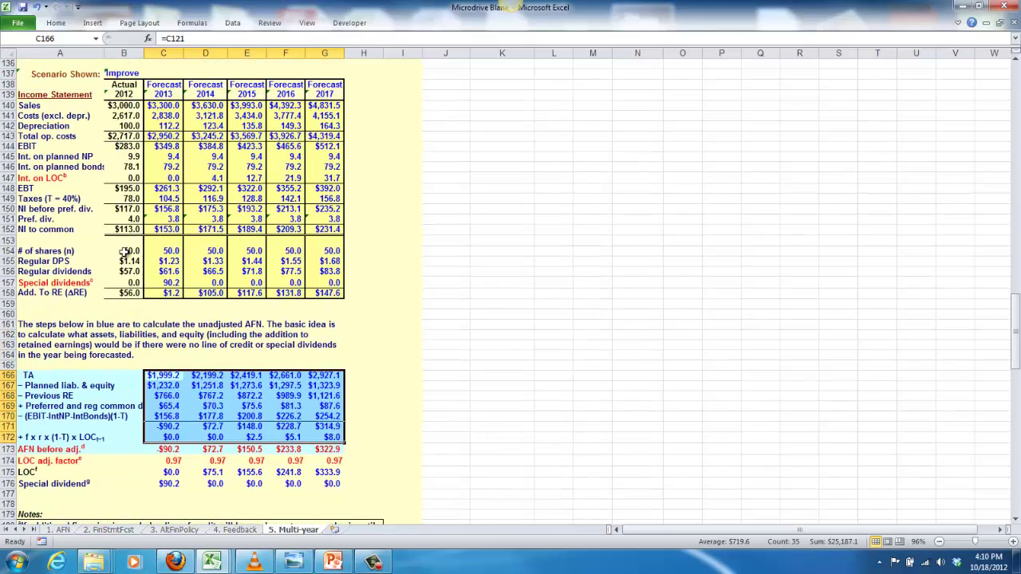
Step: Examine the Figure 9-10 key results summary, including 2013 free cash flow and MicroDrive's 2012 net operating working capital
scroll(144, 307, "down", 17)
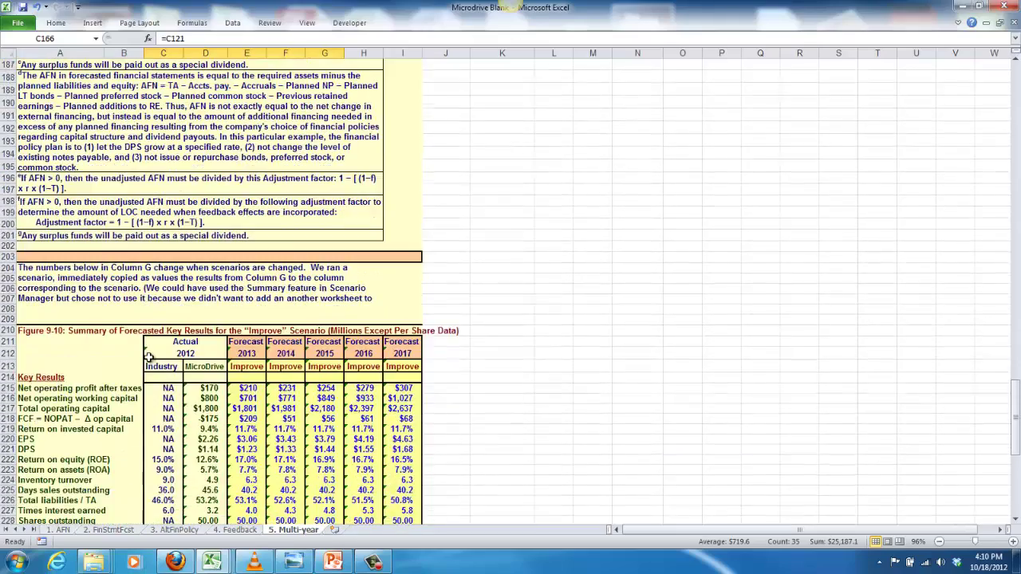
scroll(147, 356, "down", 5)
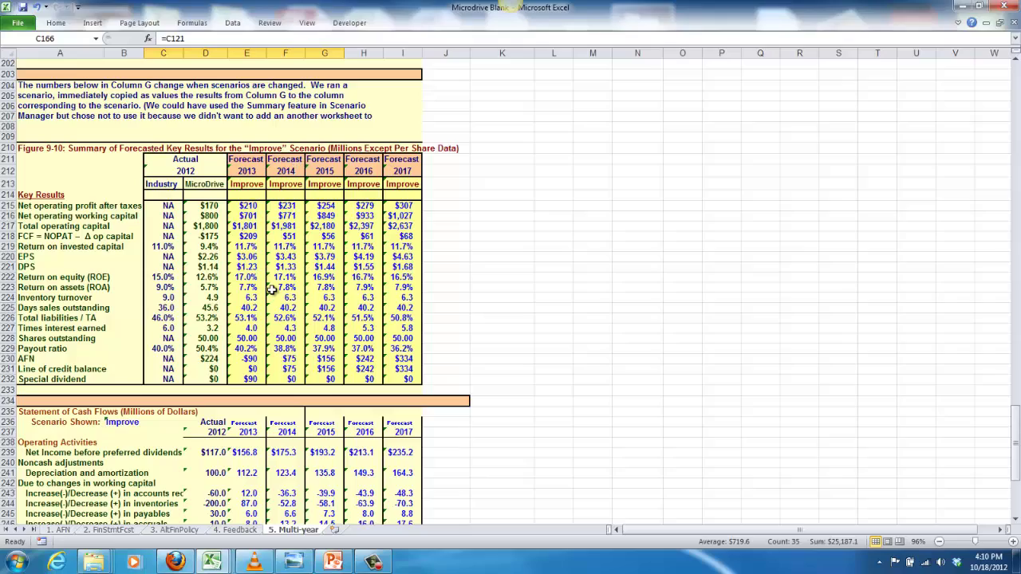
scroll(271, 289, "down", 1)
left_click(244, 204)
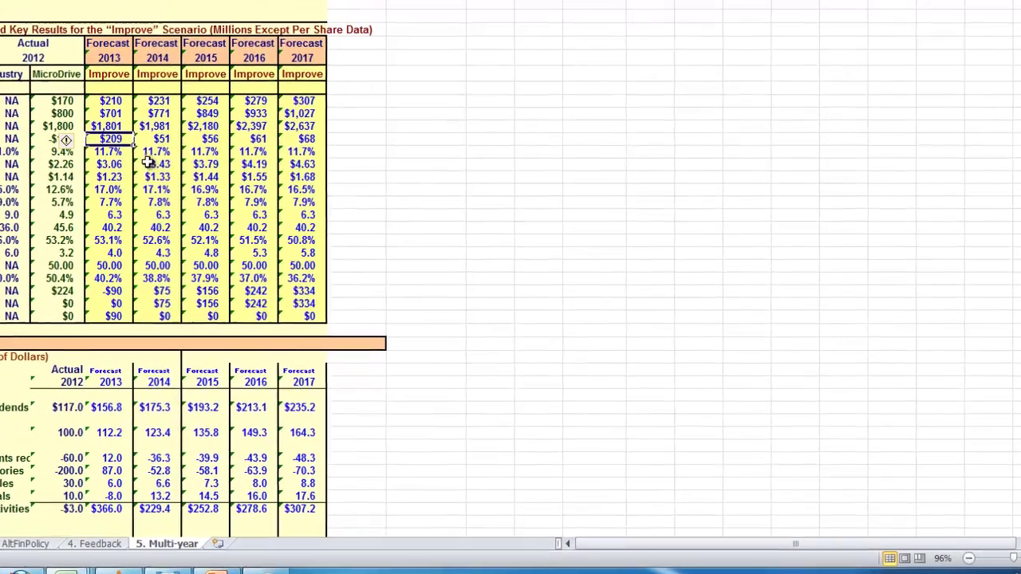
left_click(224, 195)
left_click(223, 252)
left_click(56, 123)
left_click(104, 98)
left_click(67, 104)
left_click(48, 113)
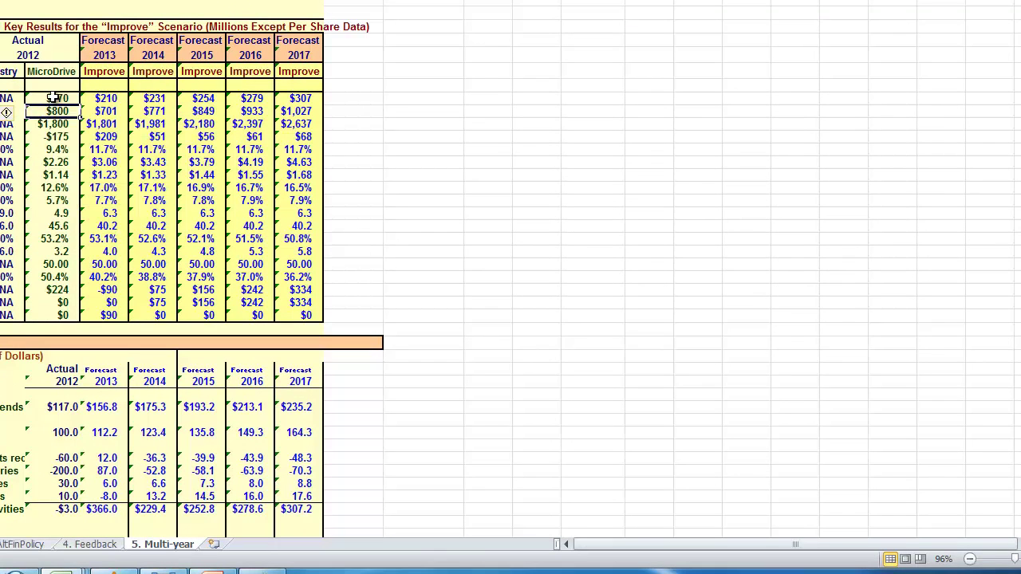
Step: Examine MicroDrive's 2012 key results alongside the 2013 return on equity and free cash flow, and check the forecast financial statements above
left_click(52, 99)
left_click(54, 137)
left_click(55, 174)
left_click(61, 226)
left_click(62, 264)
left_click(88, 188)
left_click(117, 137)
scroll(115, 152, "up", 7)
scroll(116, 151, "up", 20)
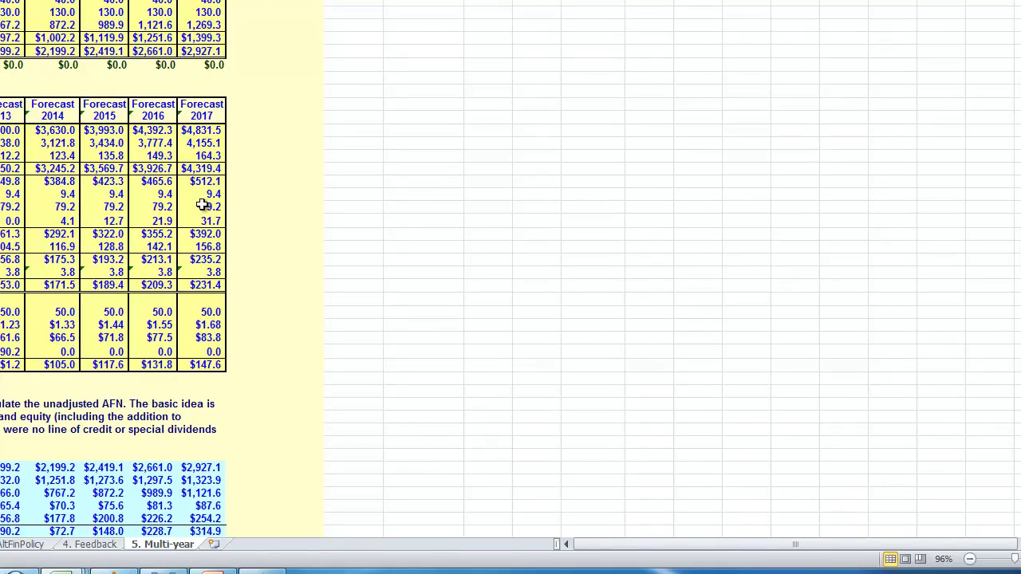
scroll(191, 227, "down", 20)
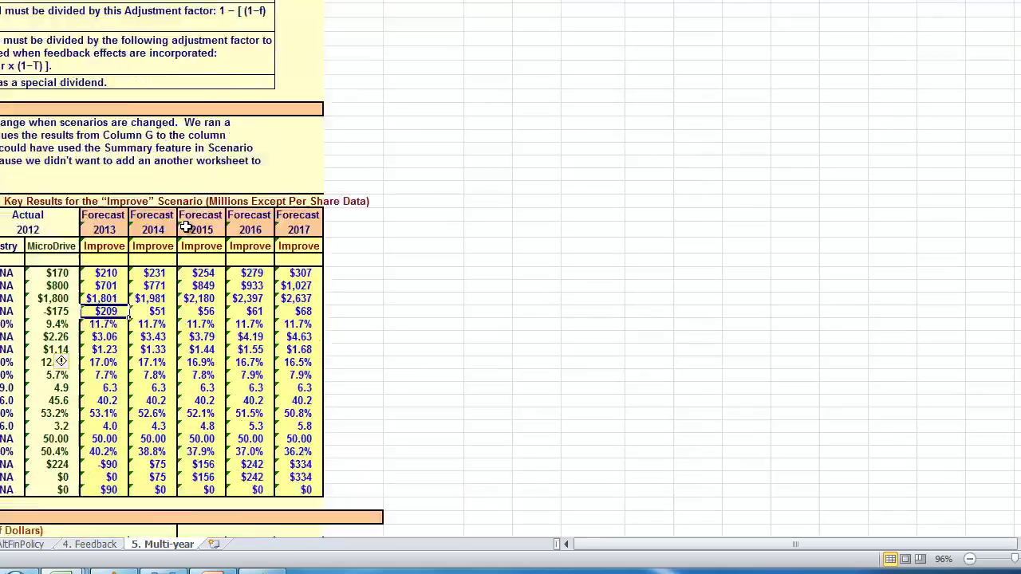
Step: Read down the 2013 key results from free cash flow to the payout ratio, ending at MicroDrive's 2012 AFN
key("Down")
key("Down")
key("Down")
key("Down")
key("Down")
key("Down")
key("Down")
key("Down")
key("Down")
key("Down")
key("Down")
key("Left")
key("Down")
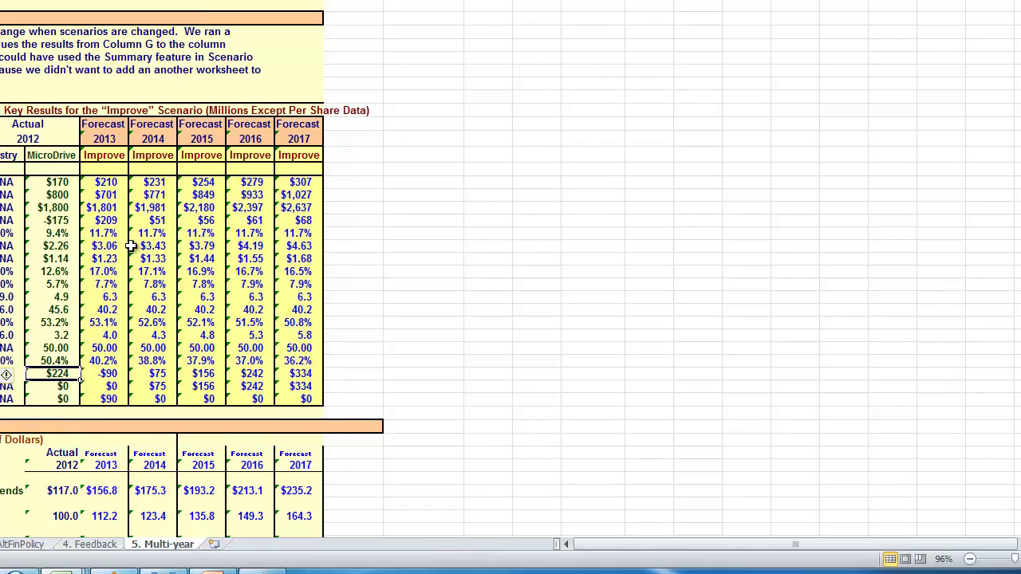
Step: Compare MicroDrive's 2012 NOPAT, net operating working capital and total operating capital with the Improve forecasts, following working capital through 2017
left_click(64, 183)
left_click(97, 183)
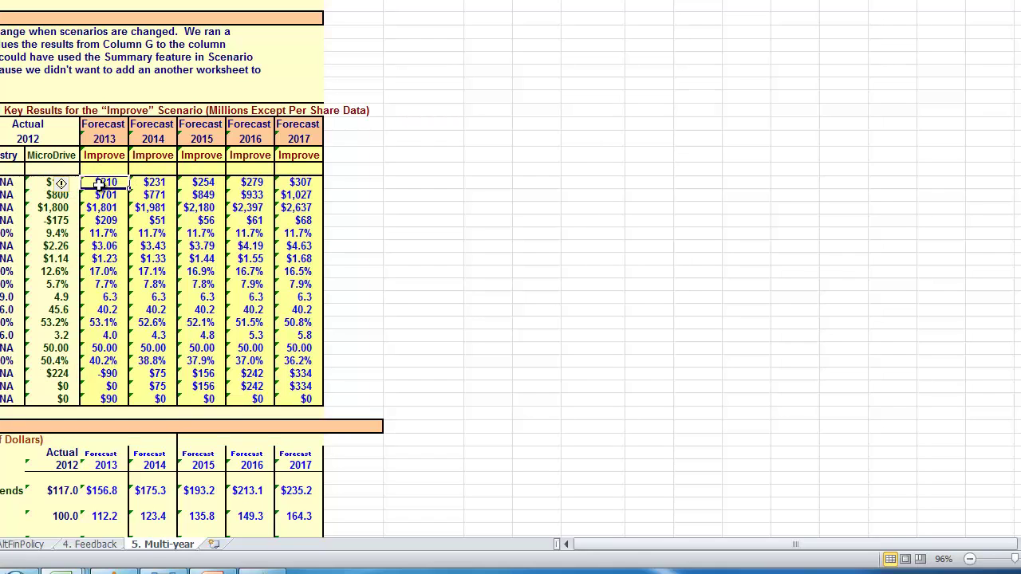
left_click(51, 185)
key("Right")
key("Left")
key("Down")
key("Right")
key("Right")
key("Right")
key("Right")
key("Right")
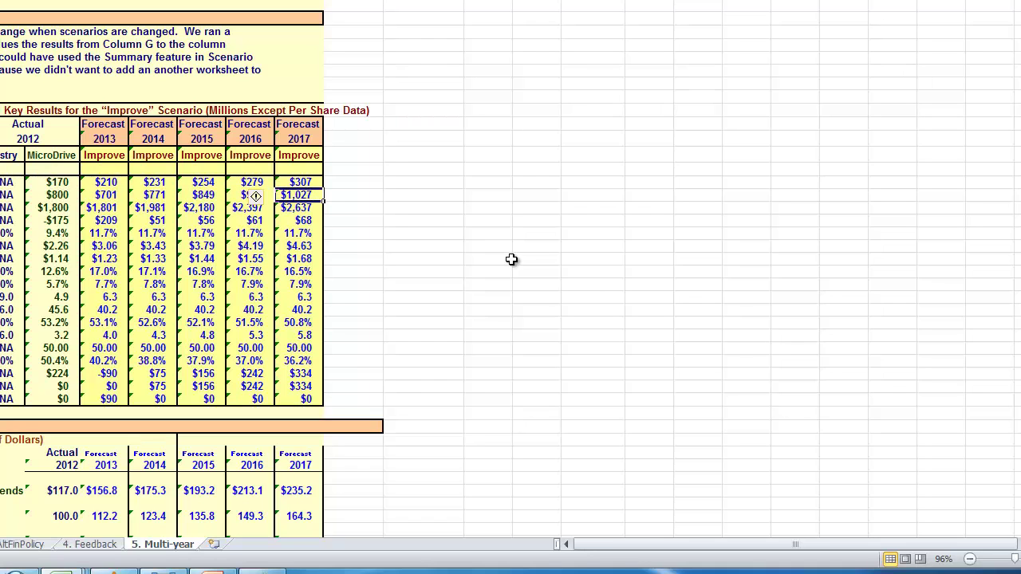
key("Left")
key("Left")
key("Left")
key("Left")
key("Left")
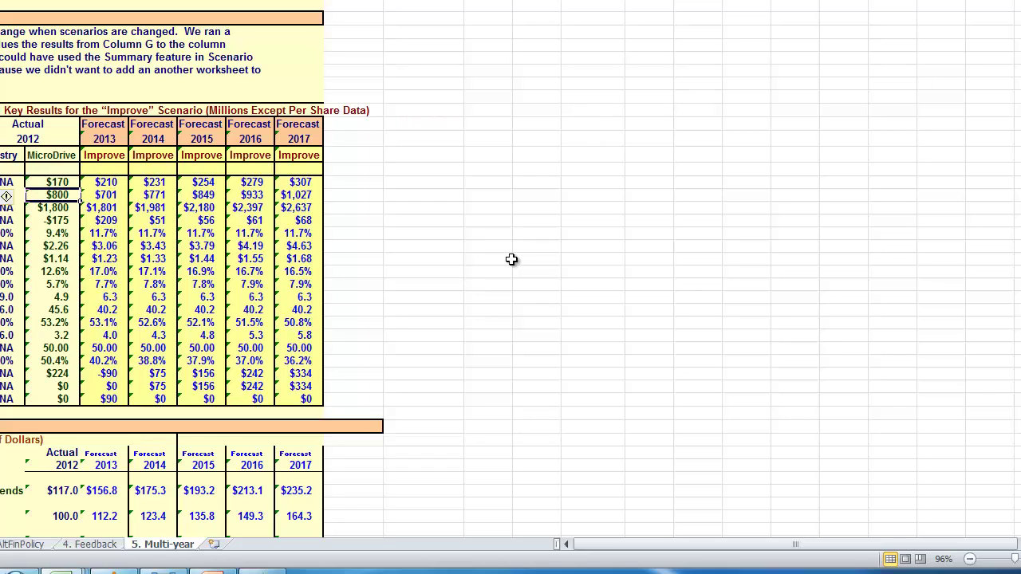
key("Down")
key("Right")
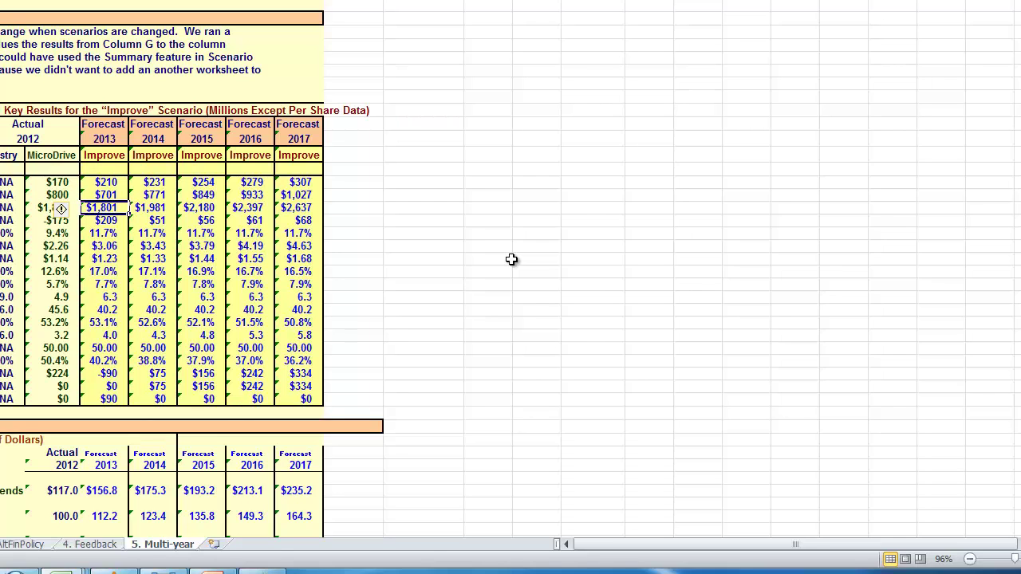
Step: Look through the remaining 2013 key results under the Improve scenario down to the start of the statement of cash flows
key("Down")
key("Down")
key("Down")
key("Down")
key("Down")
key("Down")
key("Down")
key("Down")
key("Down")
key("Down")
key("Down")
key("Down")
key("Down")
key("Down")
key("Down")
key("Down")
key("Down")
key("Down")
key("Down")
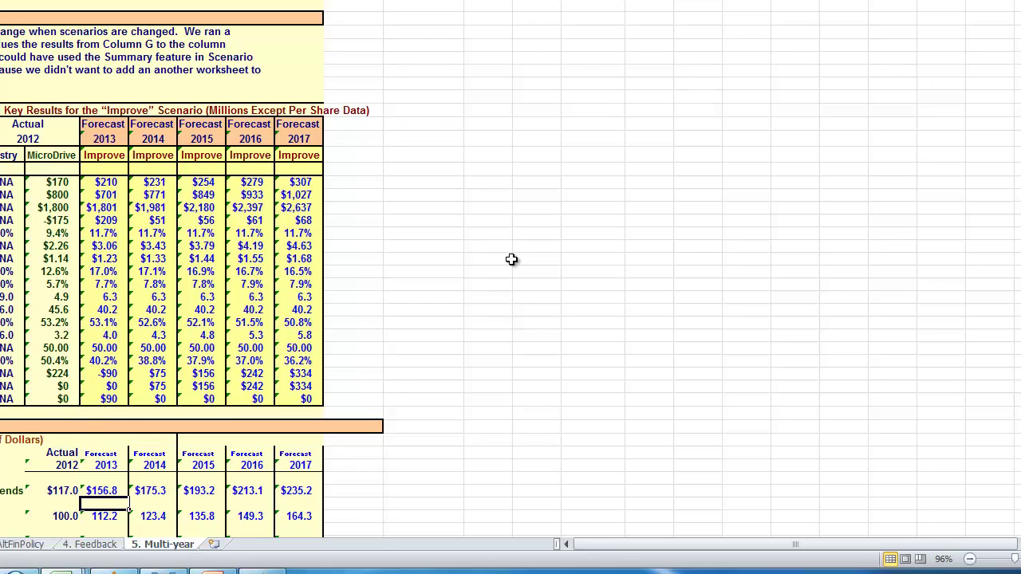
key("Up")
key("Up")
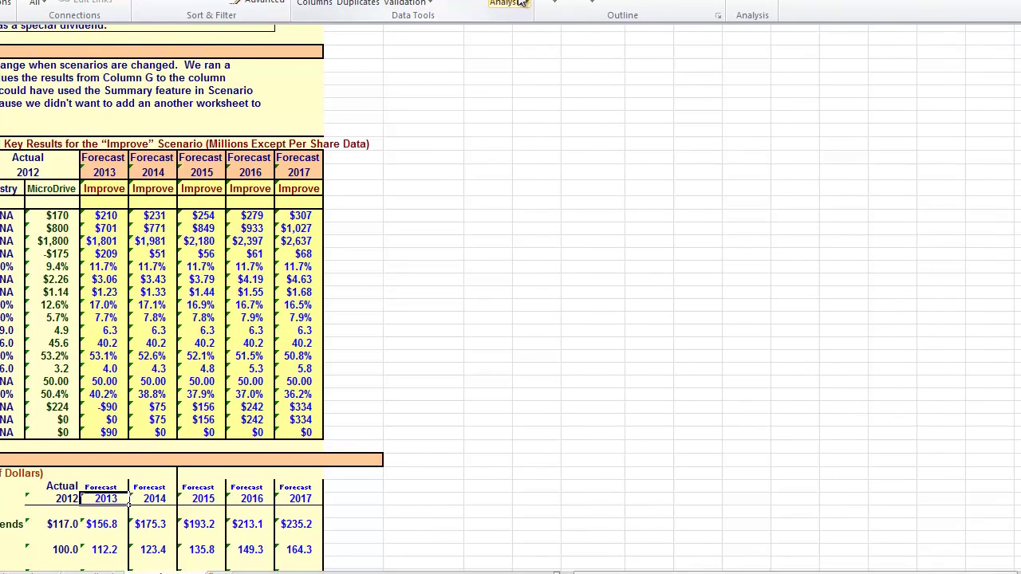
Step: Apply the Maintain scenario to the forecast with Scenario Manager and close the manager
left_click(507, 7)
left_click(511, 34)
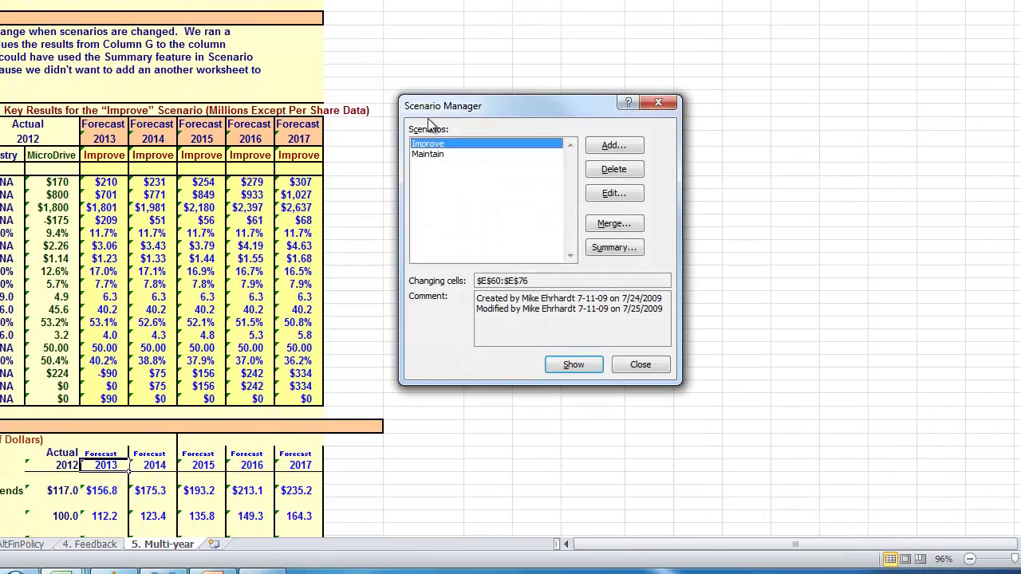
left_click(430, 154)
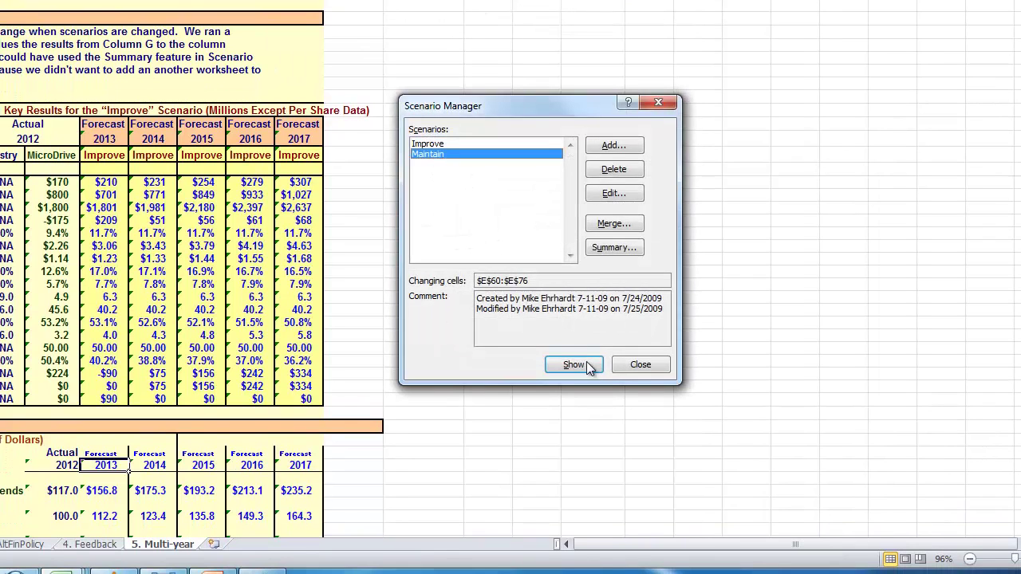
left_click(586, 365)
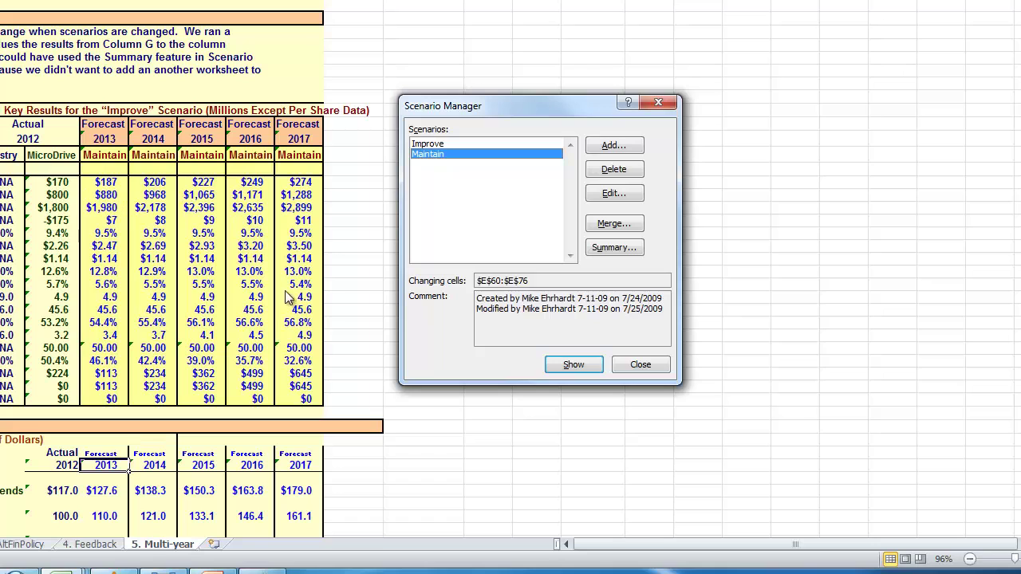
left_click(640, 365)
left_click(370, 335)
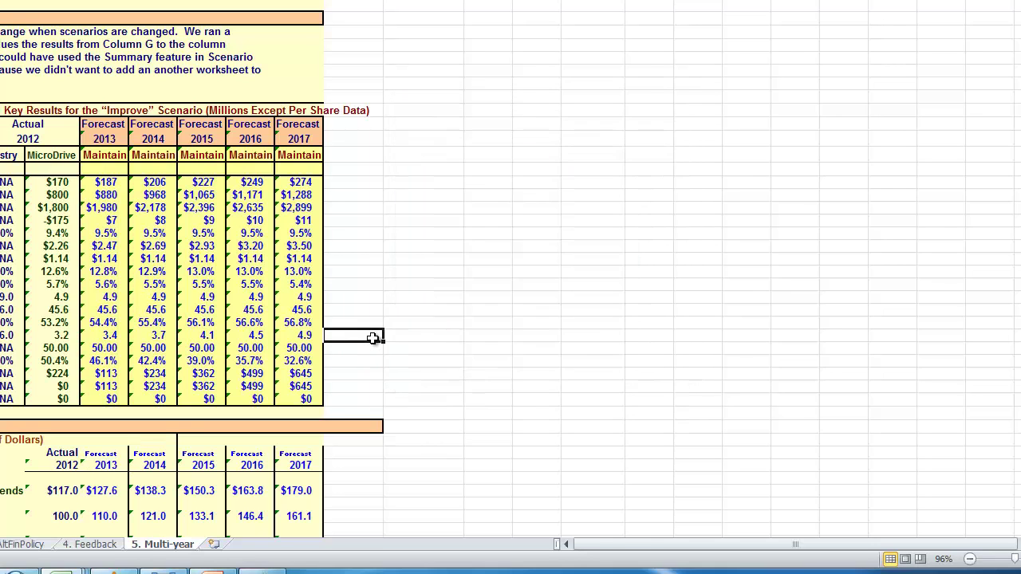
Step: Examine the statement of cash flows under the Maintain scenario, including the 2012 operating, investing and financing items and the notes payable changes
scroll(369, 340, "down", 4)
scroll(369, 340, "down", 3)
left_click(148, 258)
scroll(263, 281, "down", 3)
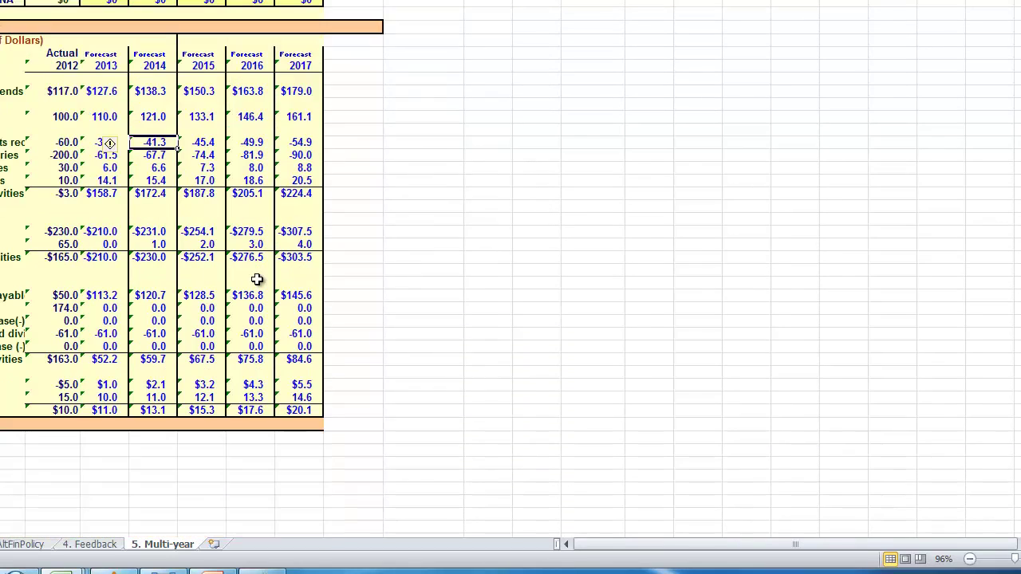
left_click(61, 104)
left_click(61, 146)
left_click(59, 182)
left_click(57, 244)
left_click(72, 359)
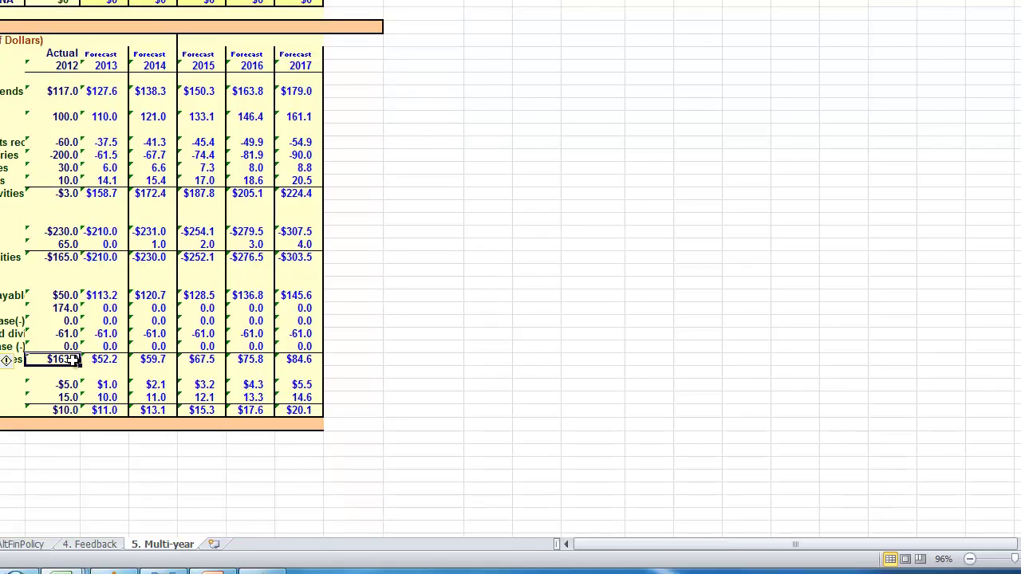
left_click(74, 321)
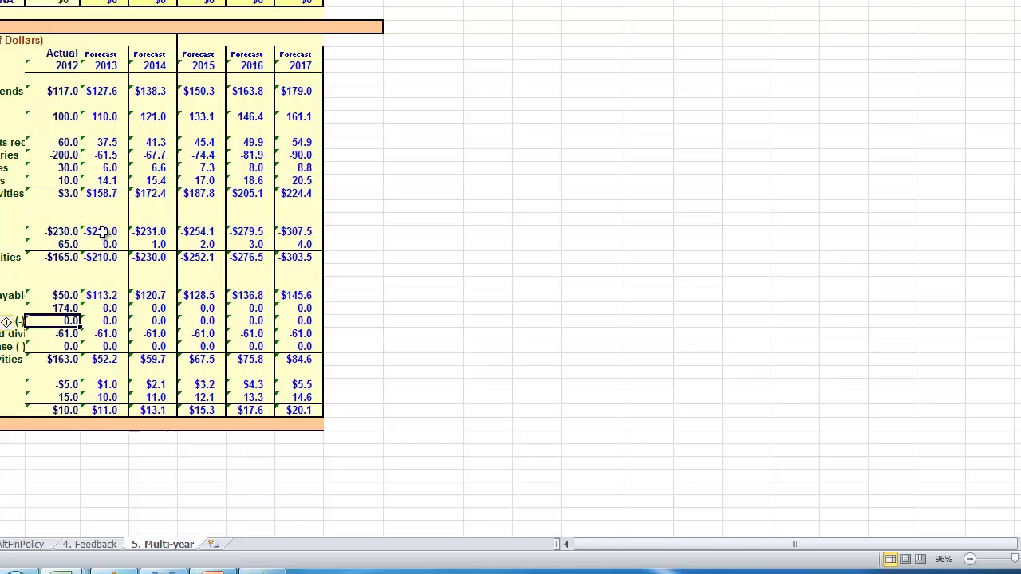
left_click(105, 299)
left_click(72, 296)
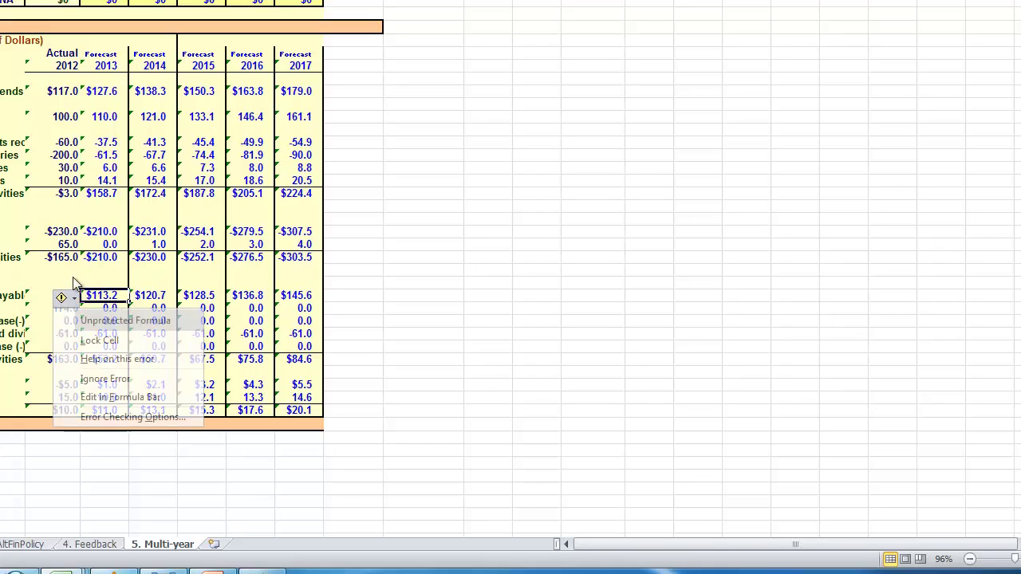
left_click(153, 219)
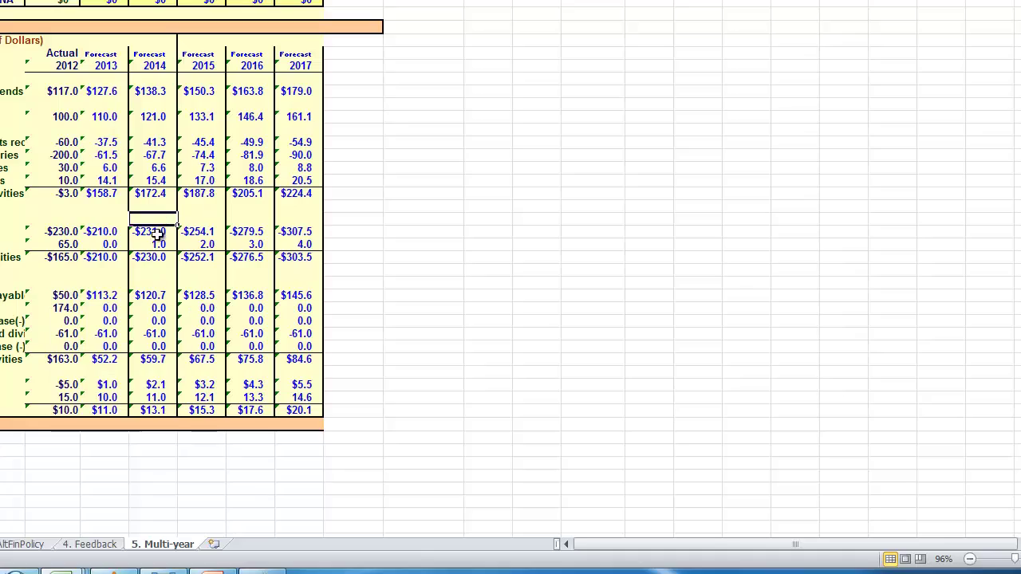
left_click(75, 295)
Step: Review the key results, income statement and balance sheet under the Maintain scenario alongside the complete statement of cash flows
scroll(97, 256, "up", 8)
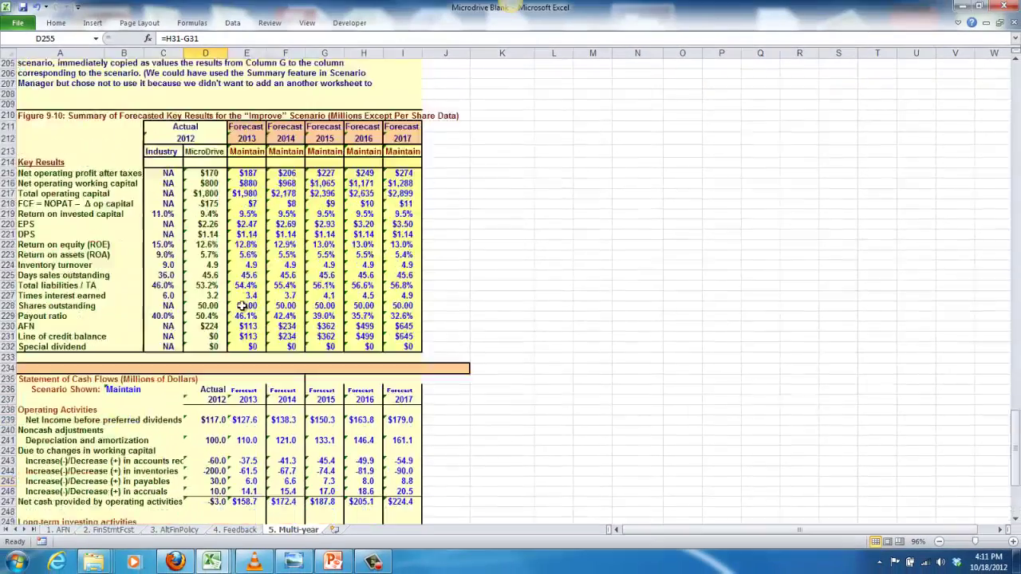
scroll(241, 306, "up", 20)
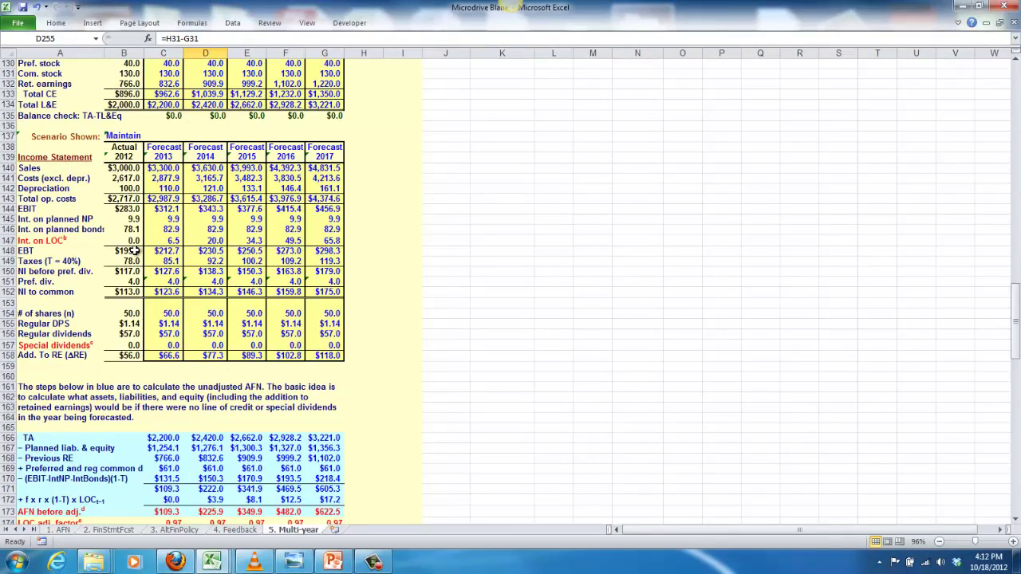
scroll(258, 239, "up", 6)
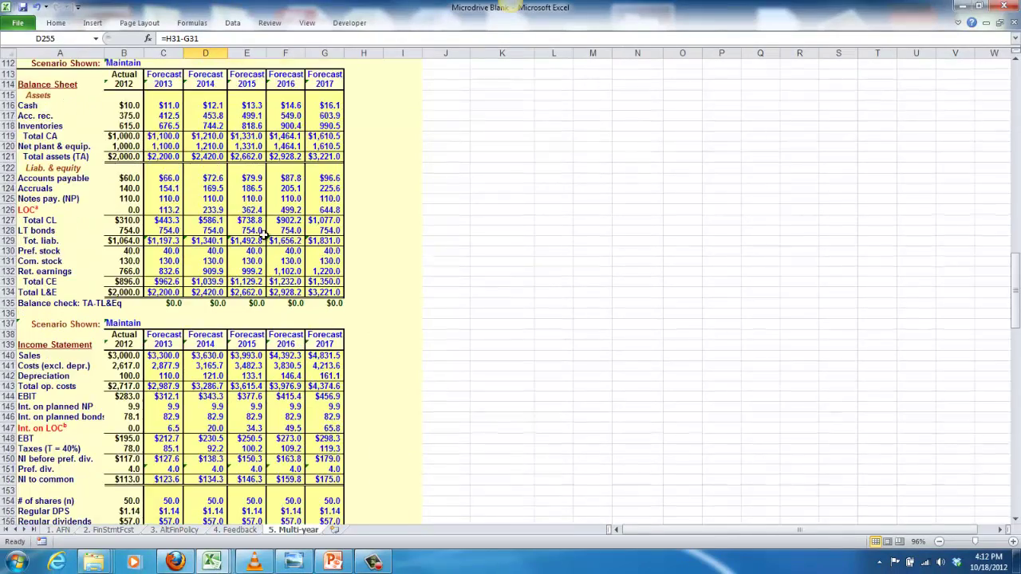
scroll(258, 239, "down", 1)
scroll(263, 236, "down", 20)
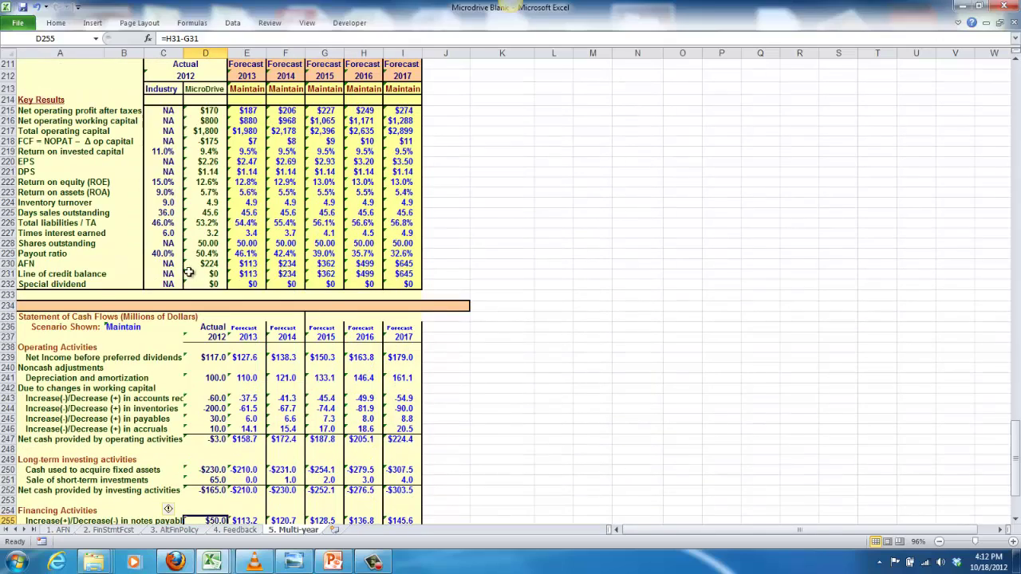
scroll(331, 309, "down", 6)
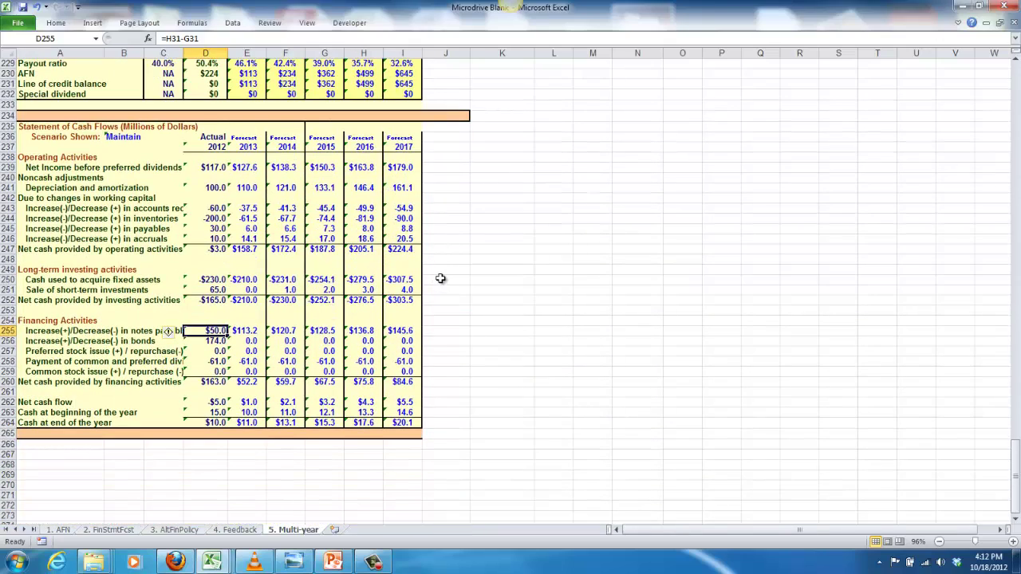
scroll(440, 278, "up", 7)
scroll(440, 279, "down", 12)
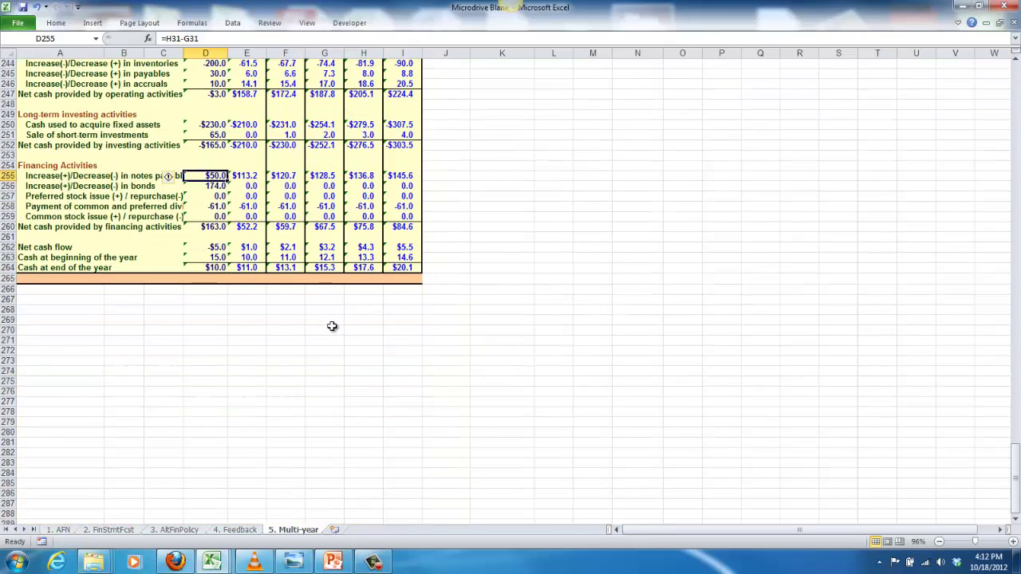
scroll(331, 326, "up", 5)
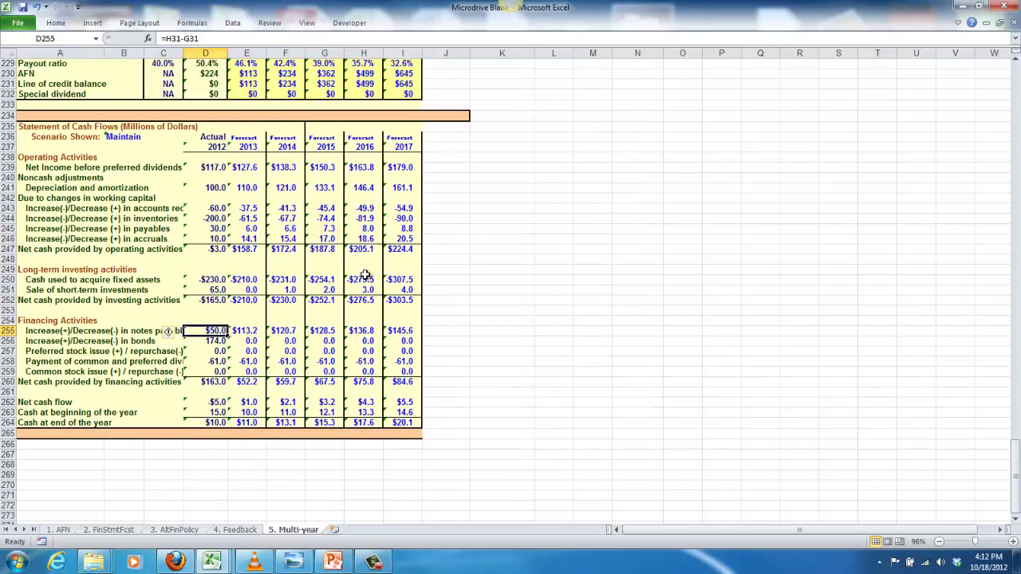